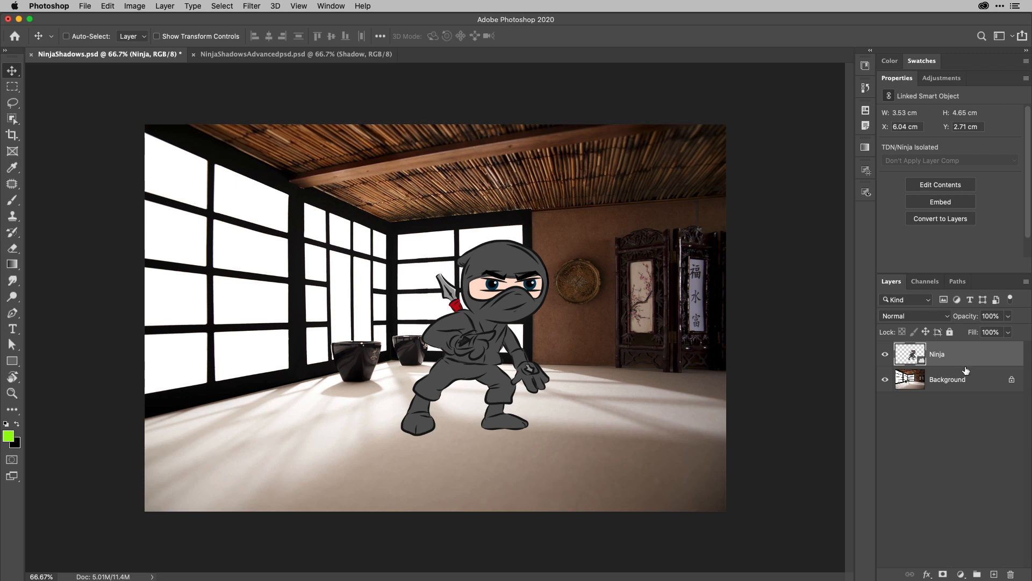
# - Duplicate the Ninja layer and rename the copy Ninja
pyautogui.click(971, 380)
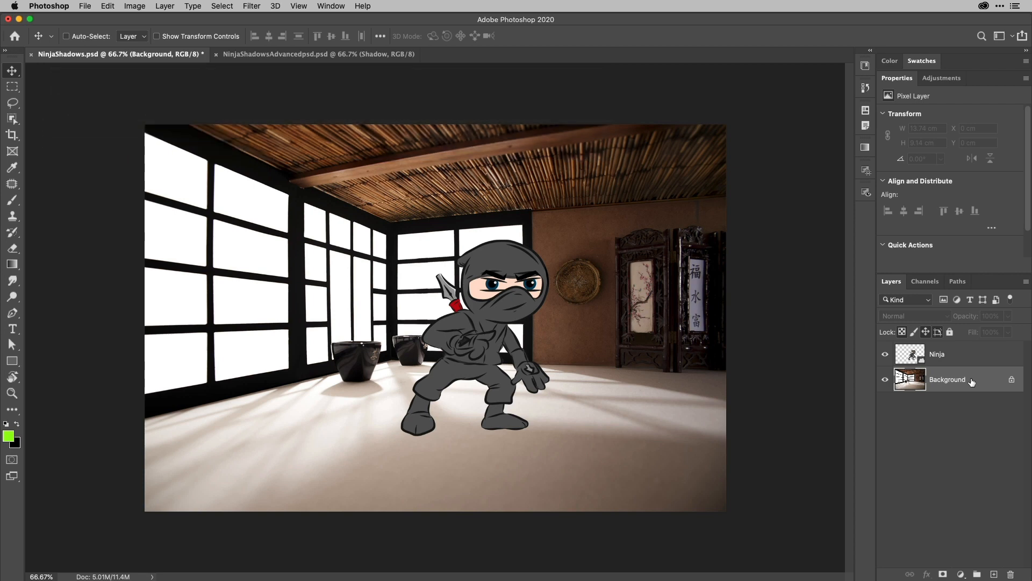
pyautogui.click(966, 353)
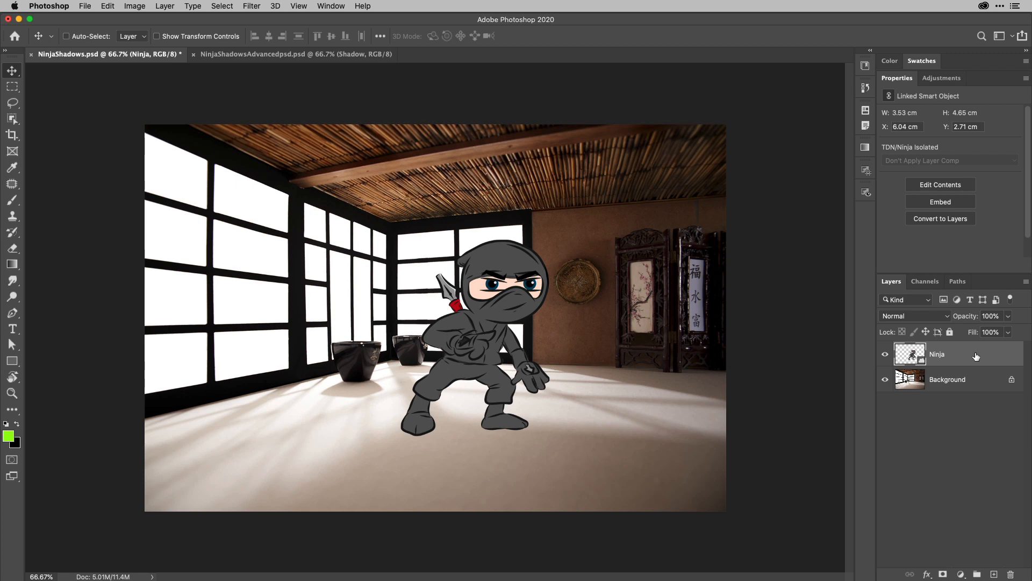
pyautogui.press('super+j')
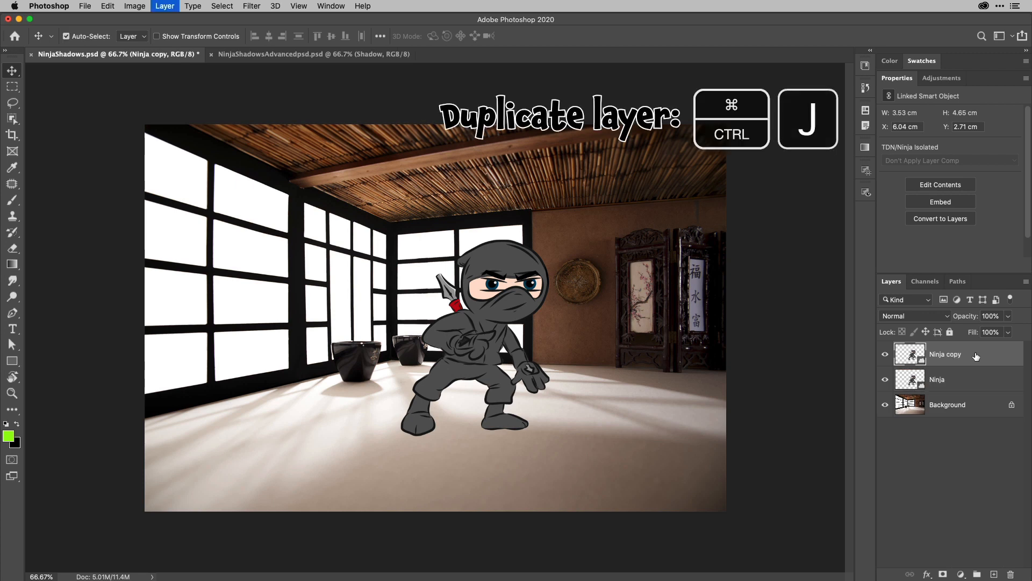
pyautogui.doubleClick(962, 354)
pyautogui.click(962, 353)
pyautogui.press('BackSpace')
pyautogui.press('BackSpace')
pyautogui.press('BackSpace')
pyautogui.press('BackSpace')
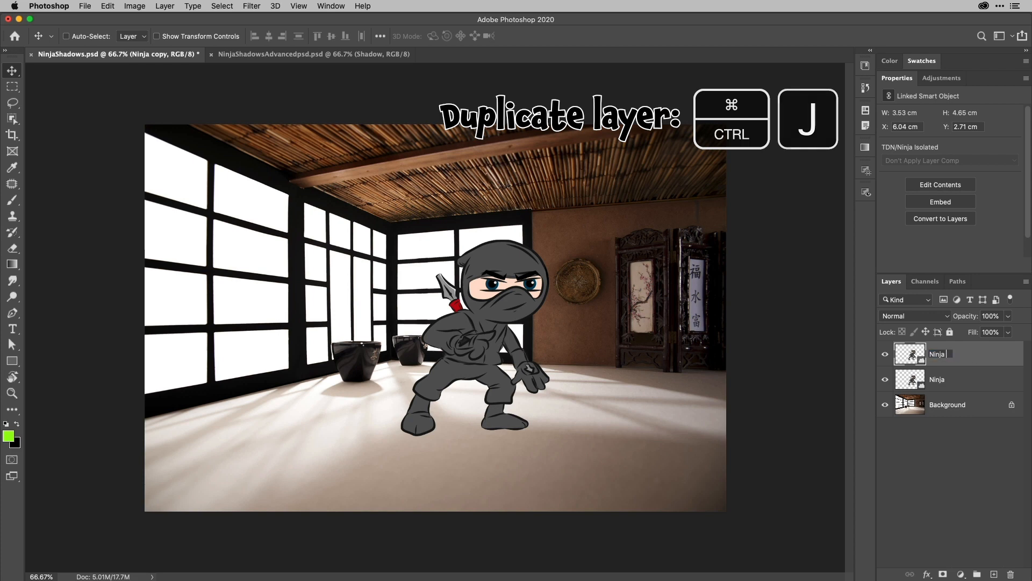
pyautogui.press('Return')
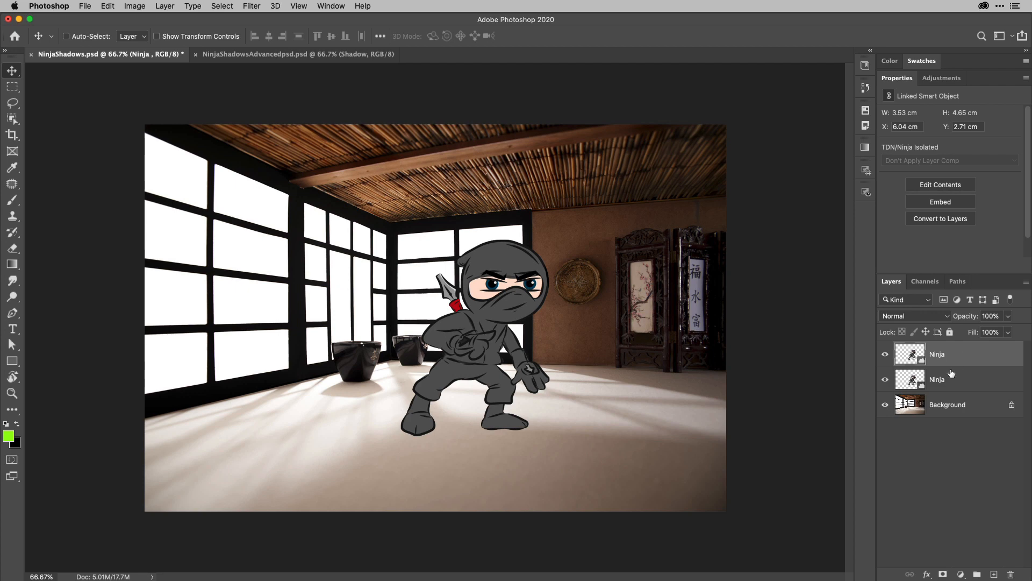
# - Rename the lower, original Ninja layer as Shadow
pyautogui.doubleClick(939, 380)
pyautogui.write('S')
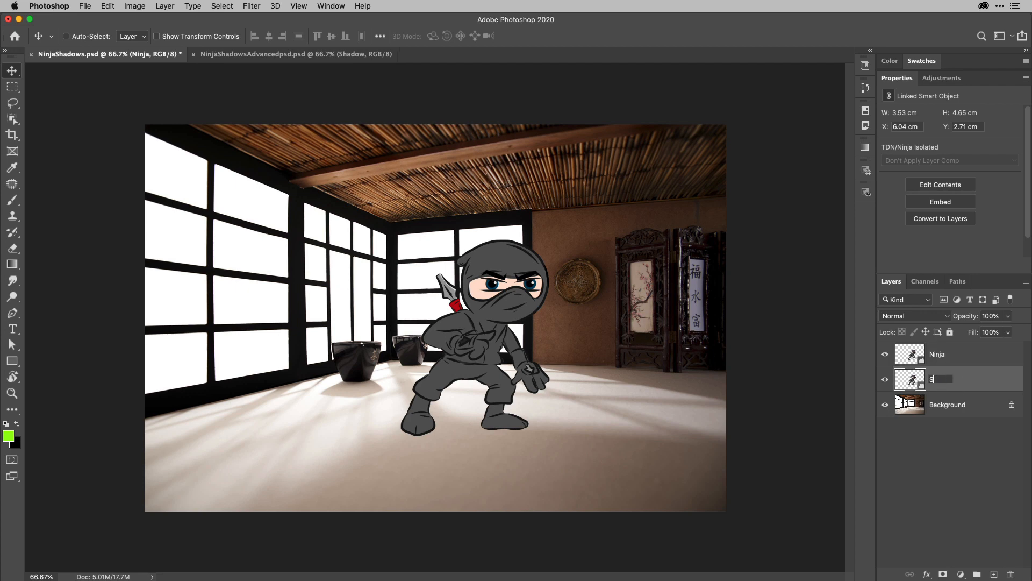
pyautogui.write('hadow')
pyautogui.press('Return')
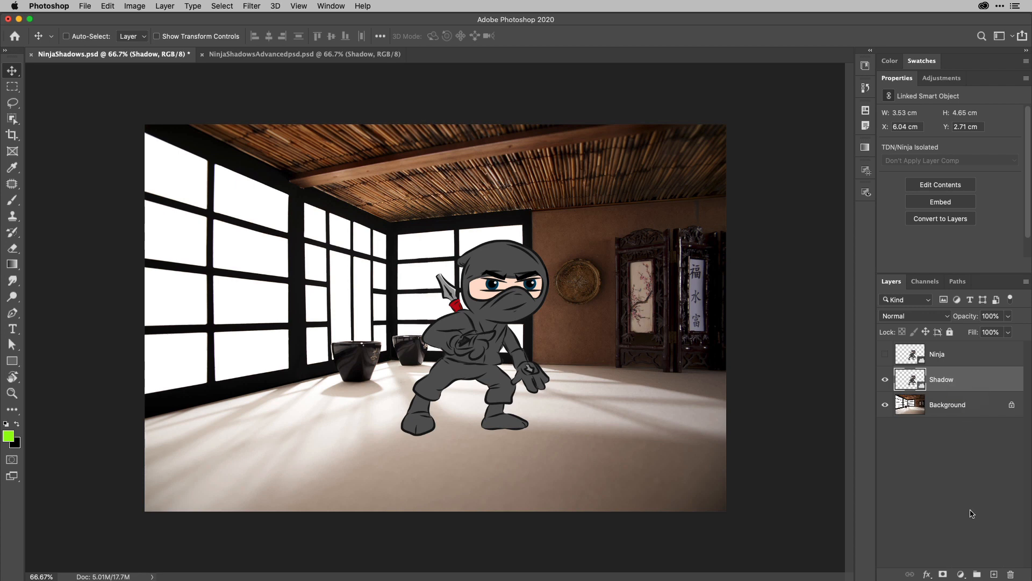
# - Add a Solid Color fill layer in near-black #171717 above the Shadow layer and clip it to that layer
pyautogui.click(966, 574)
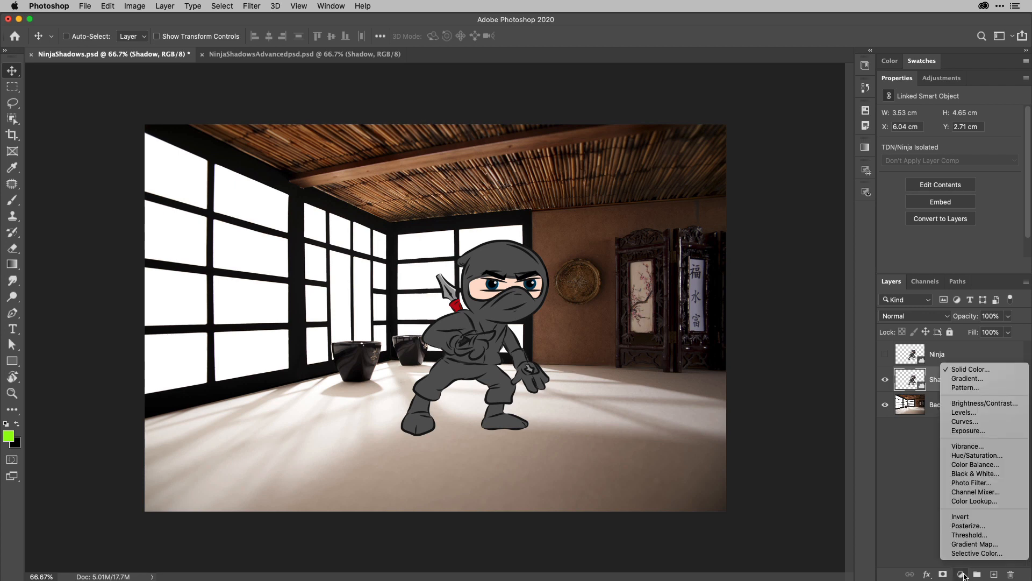
pyautogui.click(971, 371)
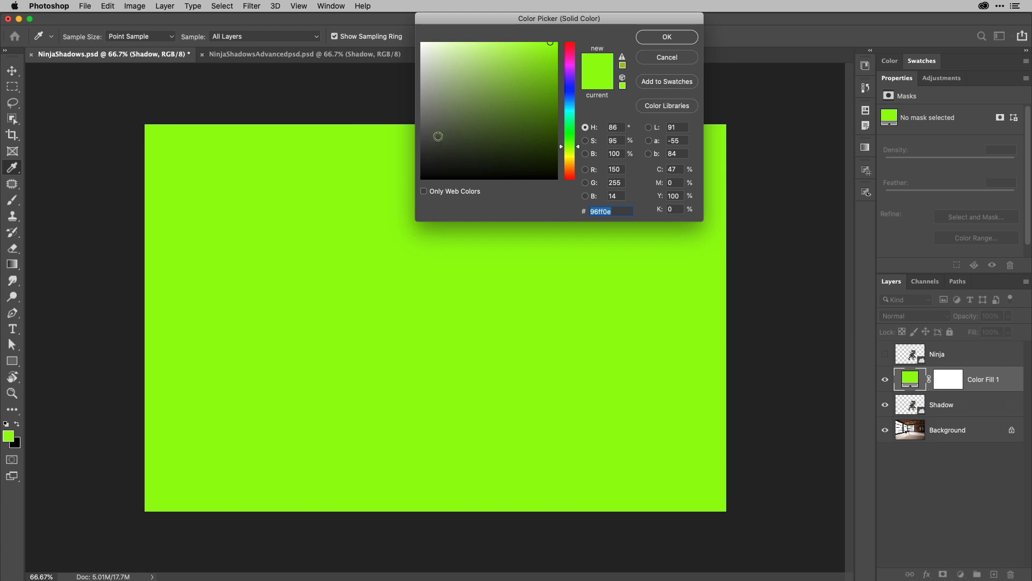
pyautogui.click(429, 149)
pyautogui.moveTo(429, 149); pyautogui.dragTo(423, 167)
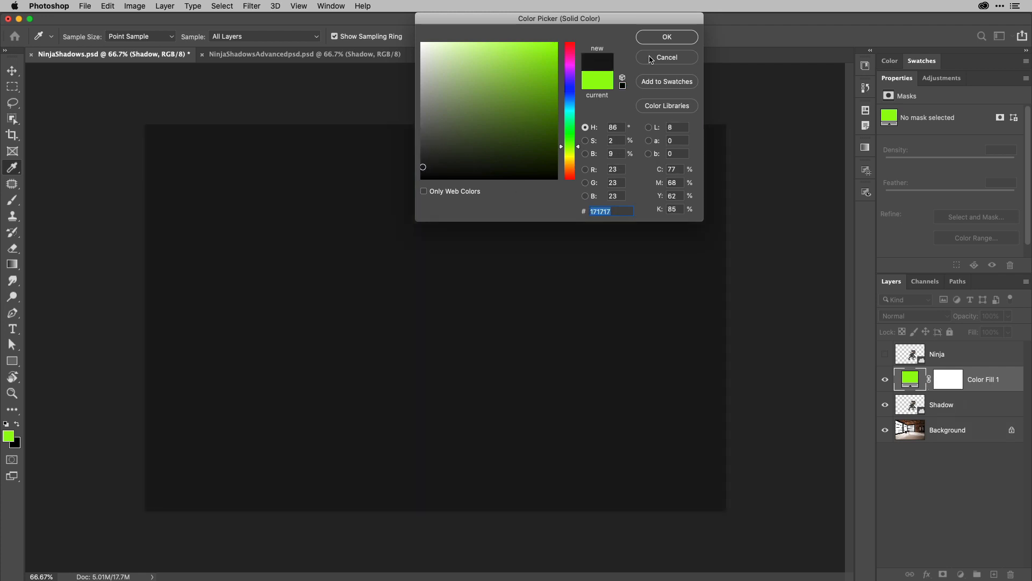
pyautogui.click(671, 41)
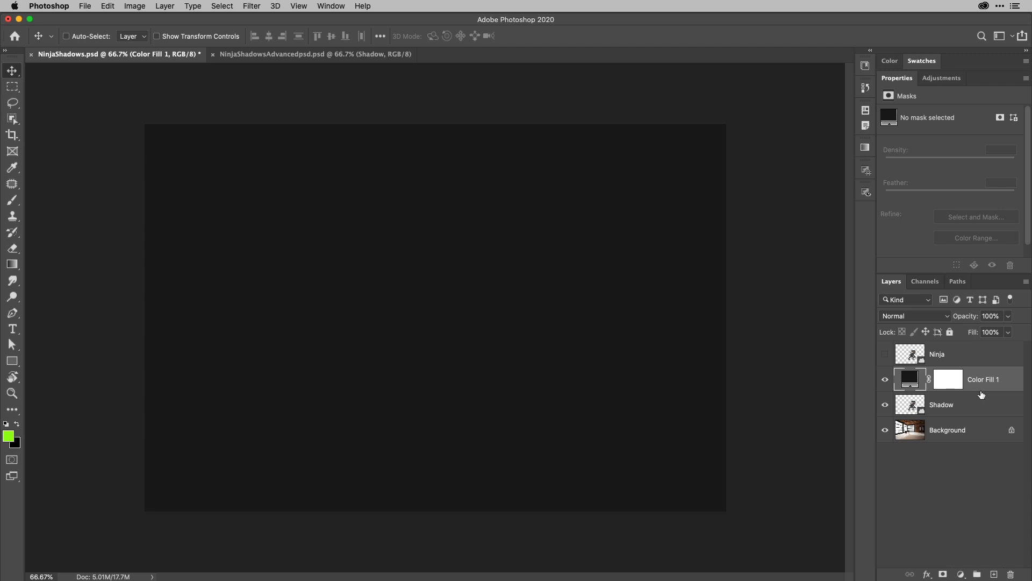
pyautogui.press('alt')
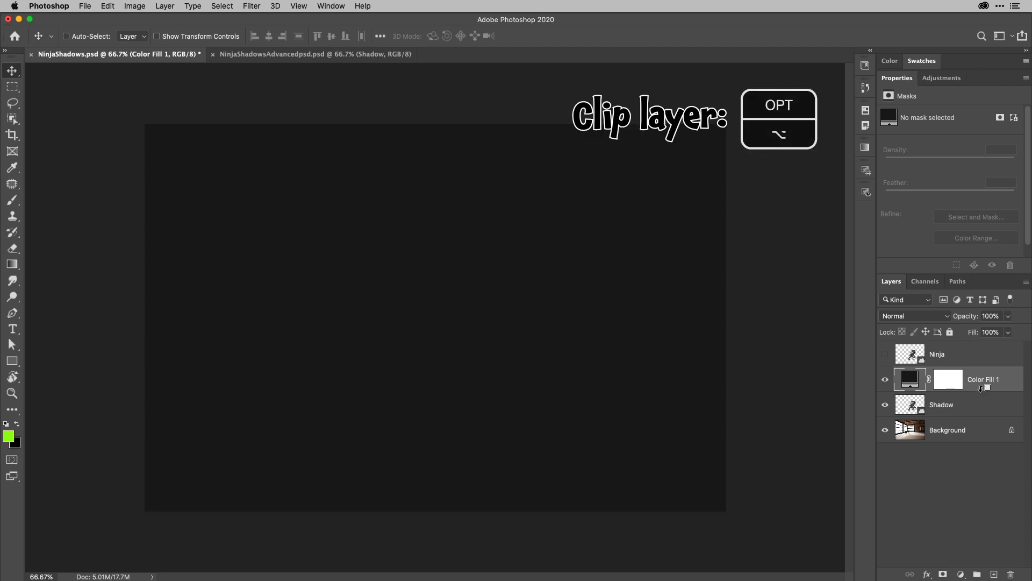
pyautogui.keyDown('alt'); pyautogui.click(981, 387); pyautogui.keyUp('alt')
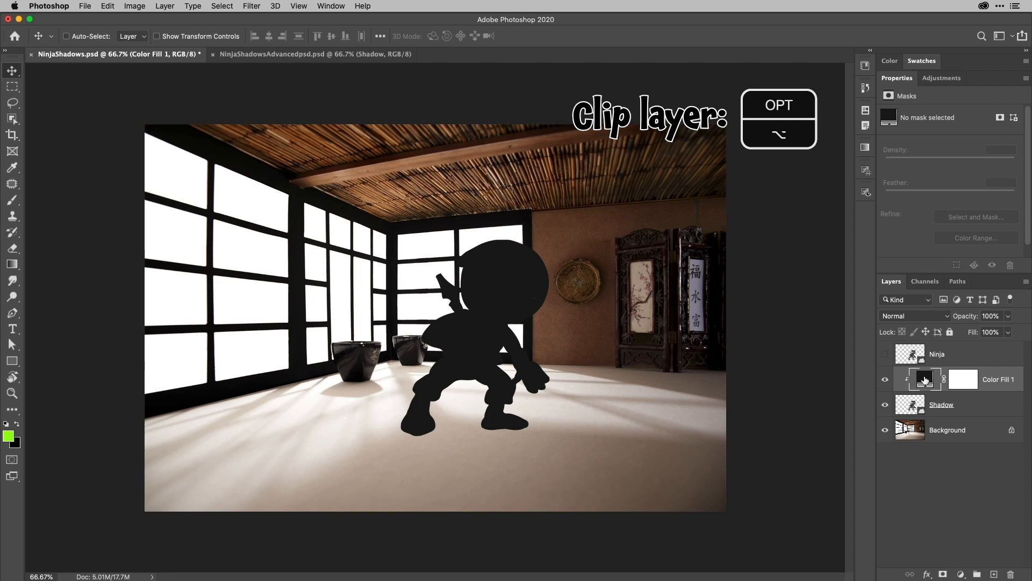
# - Convert the Shadow layer and its clipped color fill layer together into one Smart Object
pyautogui.click(974, 405)
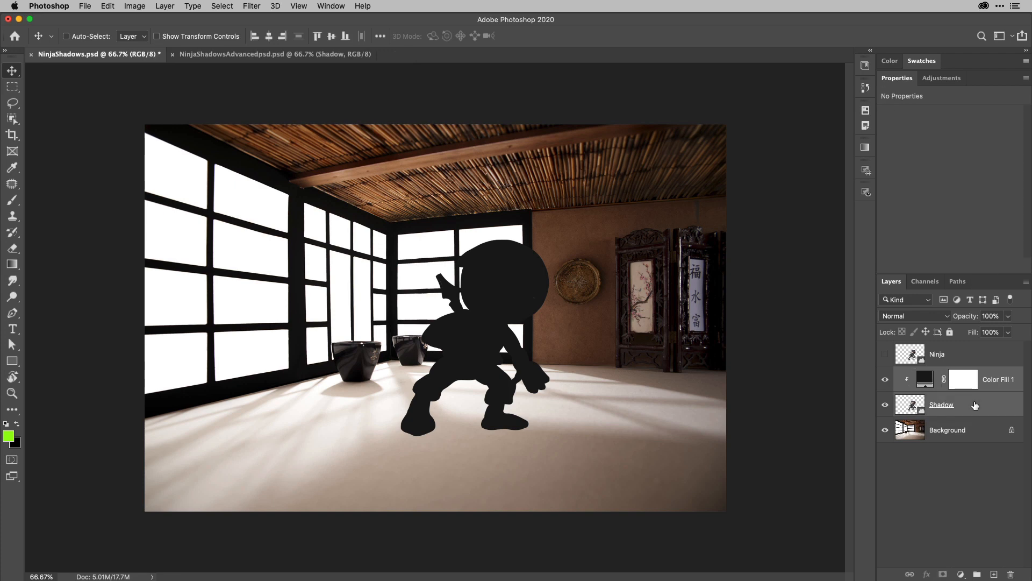
pyautogui.rightClick(974, 406)
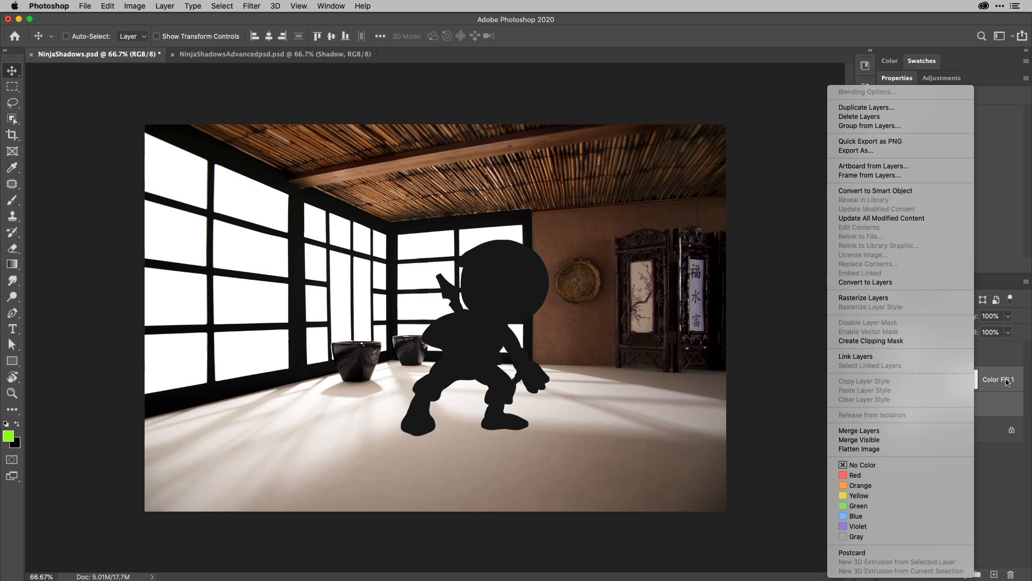
pyautogui.click(1005, 404)
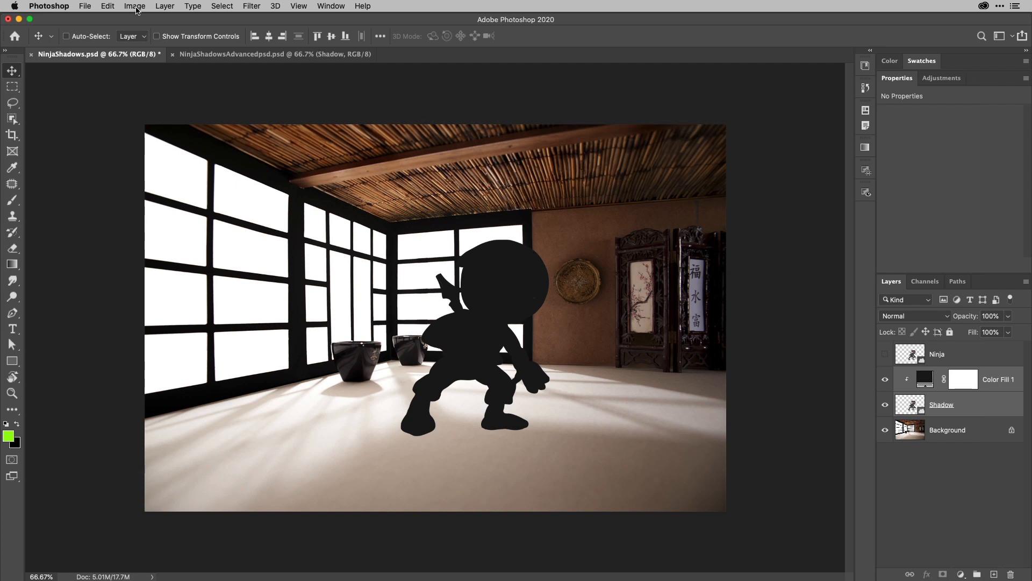
pyautogui.click(164, 6)
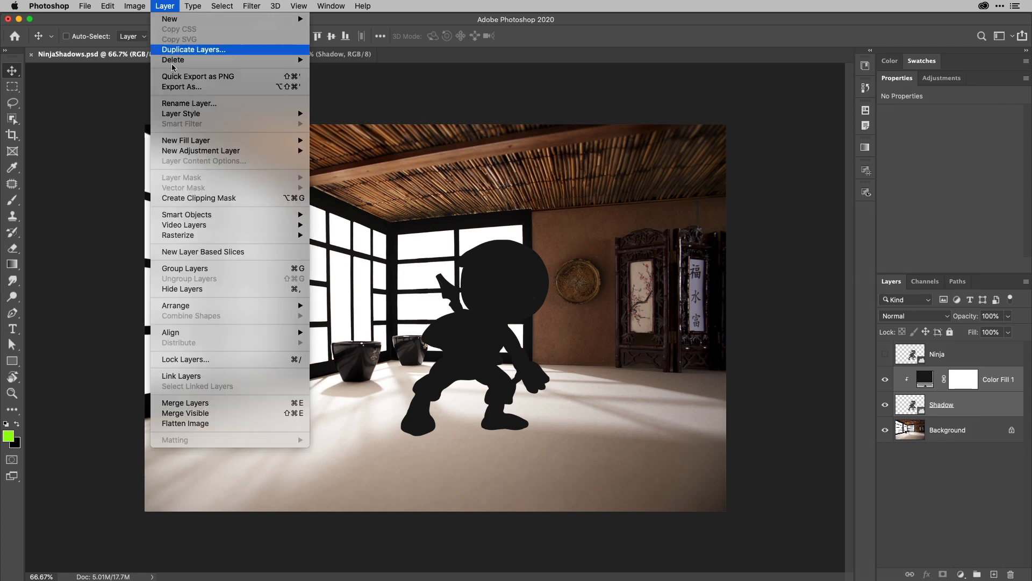
pyautogui.moveTo(193, 217)
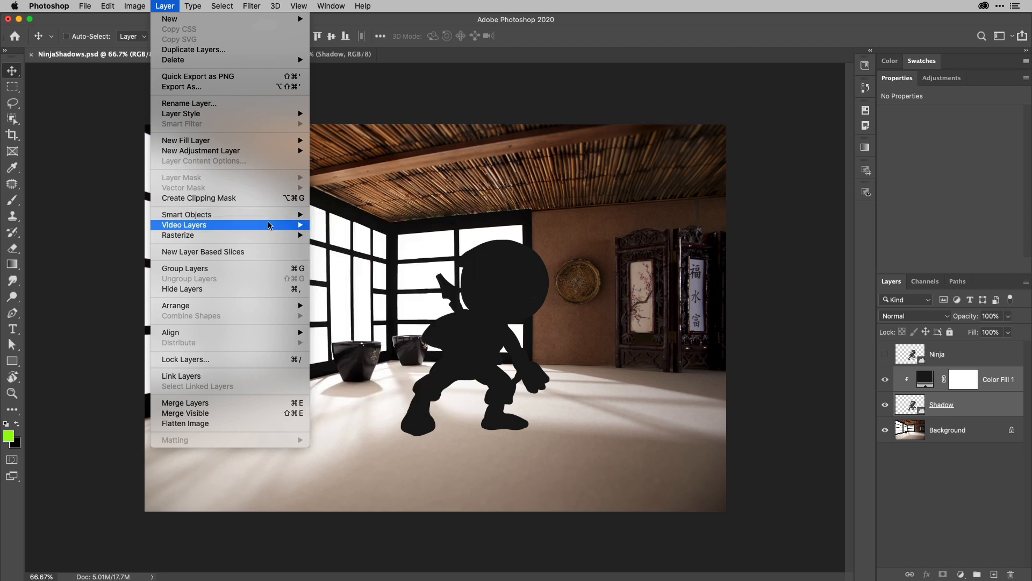
pyautogui.click(172, 7)
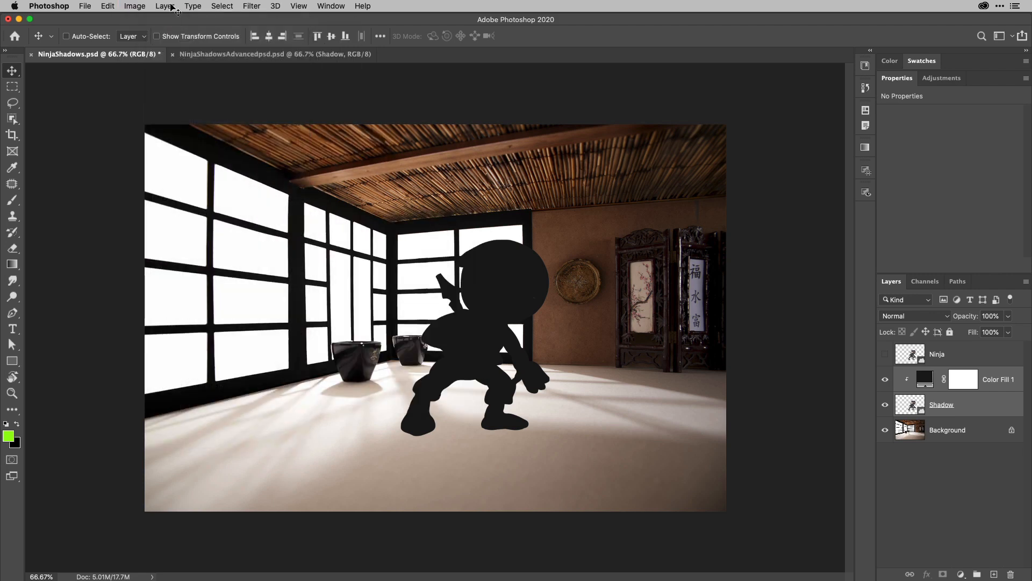
pyautogui.click(108, 6)
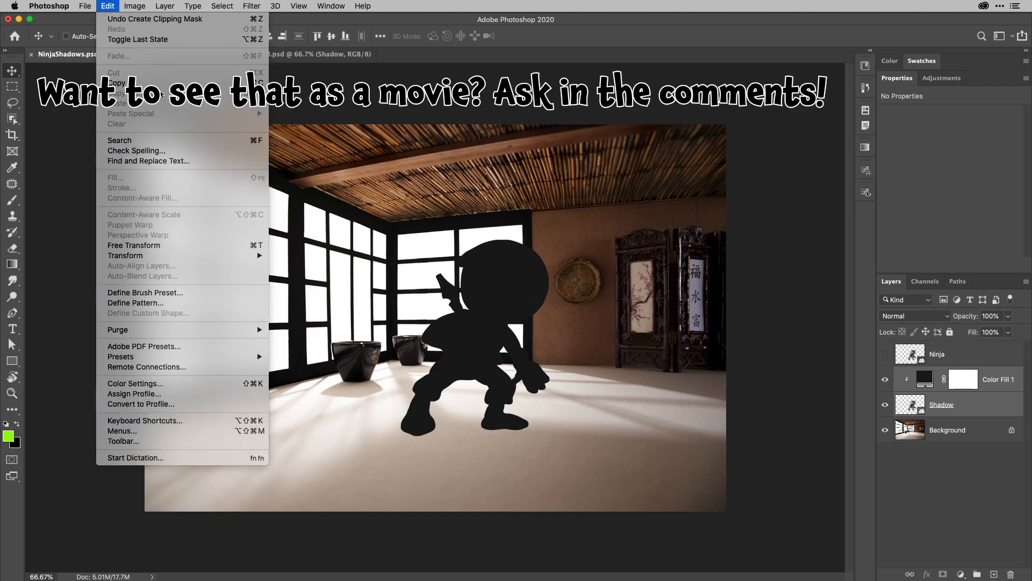
pyautogui.click(108, 8)
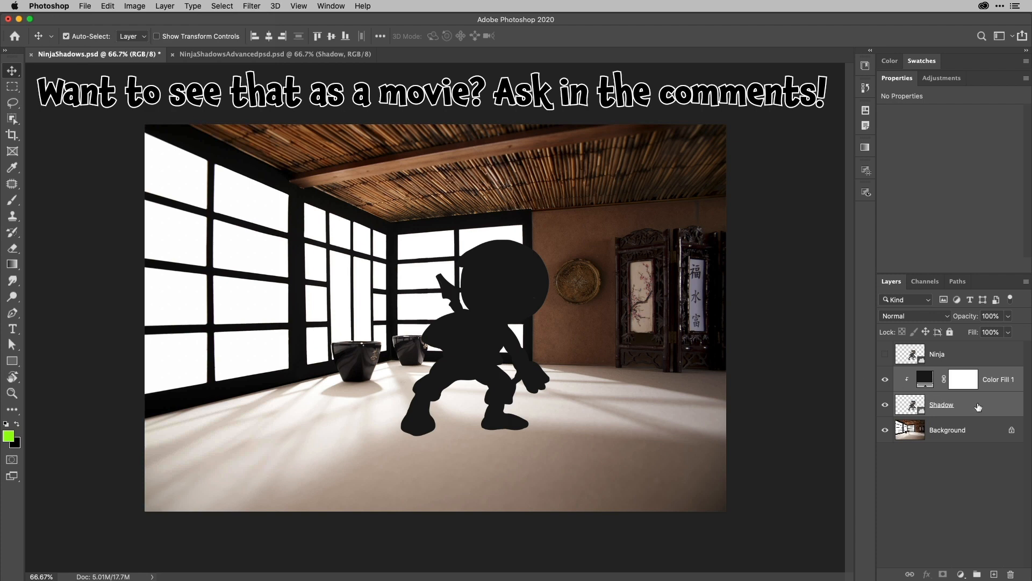
pyautogui.press('super+shift+o')
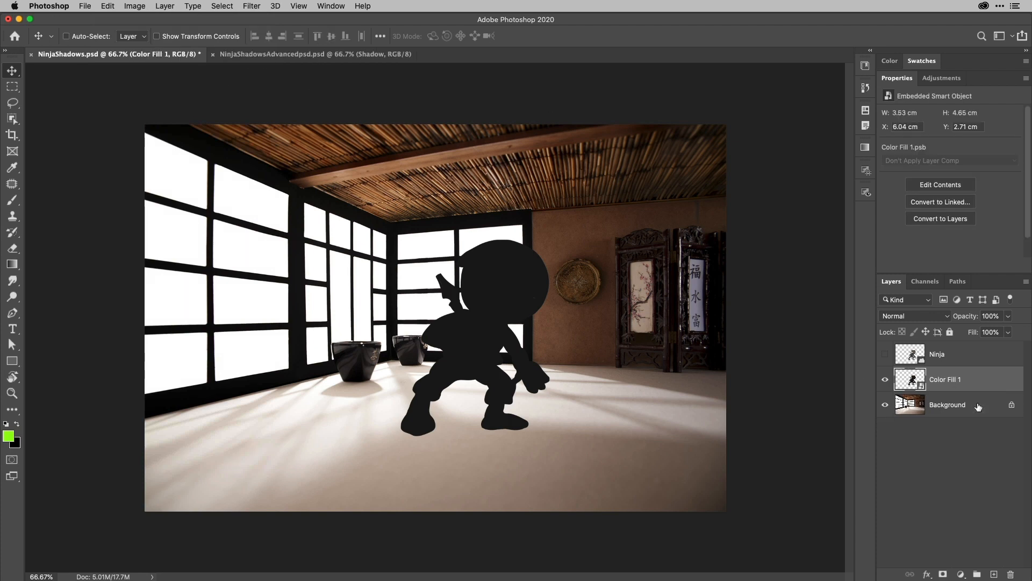
# - Rename the new Smart Object layer as Shadow and make the Ninja layer visible
pyautogui.doubleClick(950, 380)
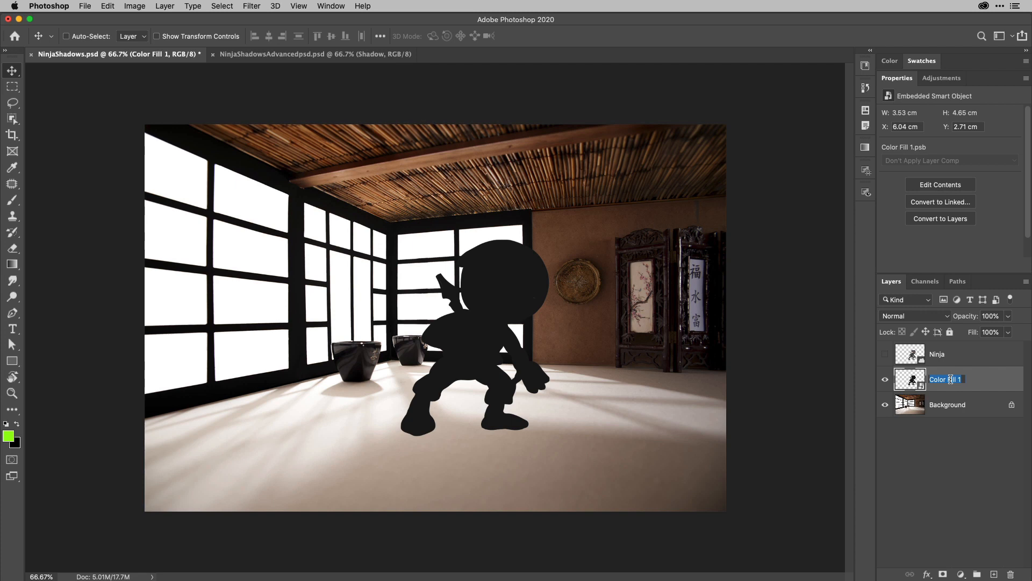
pyautogui.write('Shadow')
pyautogui.press('Return')
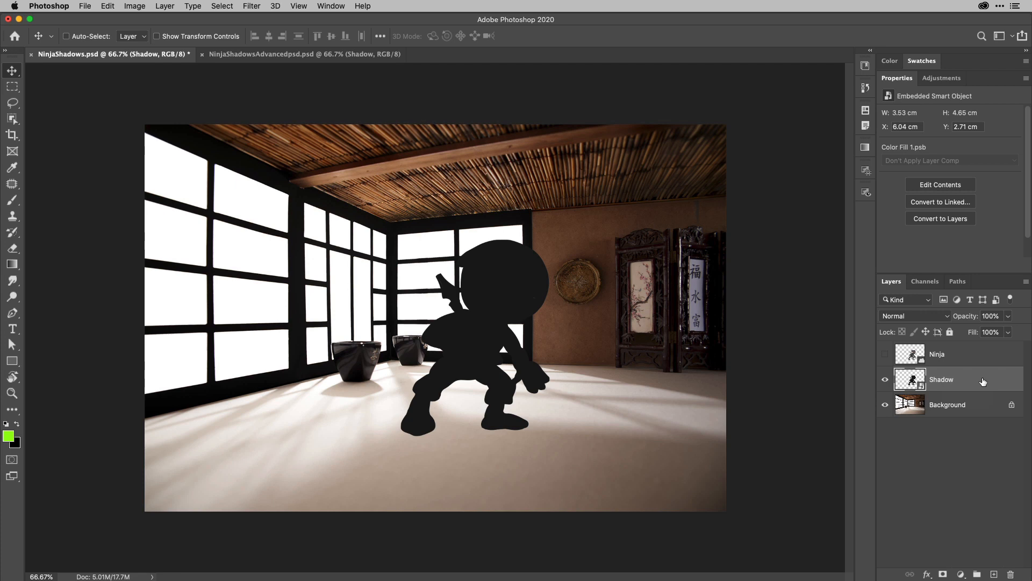
pyautogui.click(885, 354)
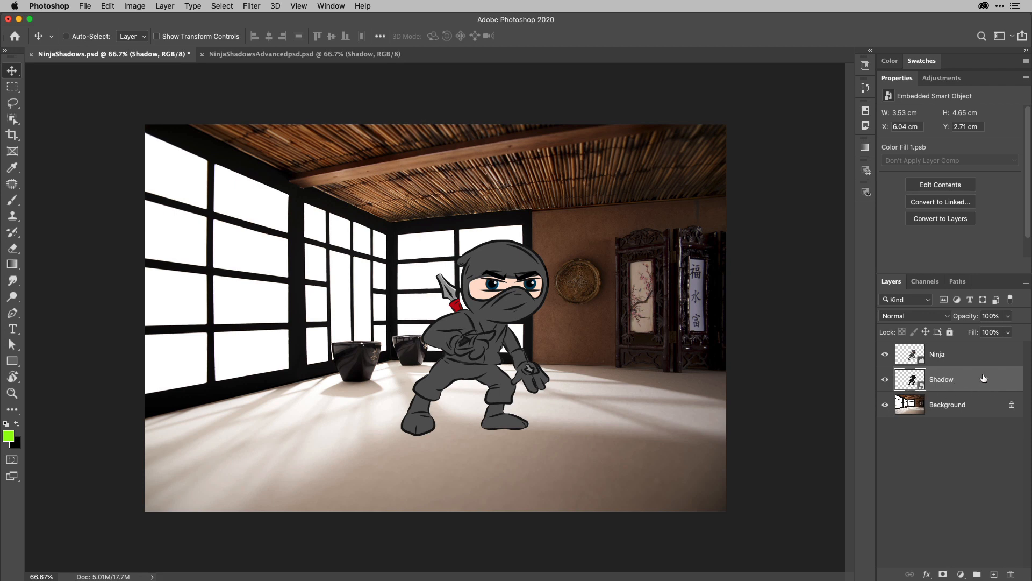
# - Start Perspective Warp on the Shadow layer and fit a single layout grid around the whole ninja figure, from head to feet
pyautogui.click(108, 6)
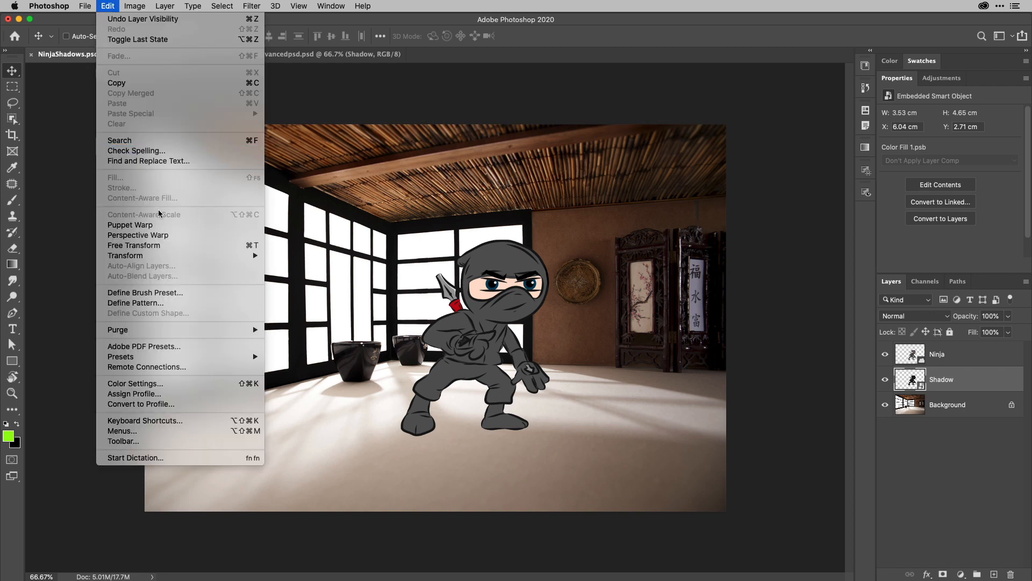
pyautogui.click(162, 237)
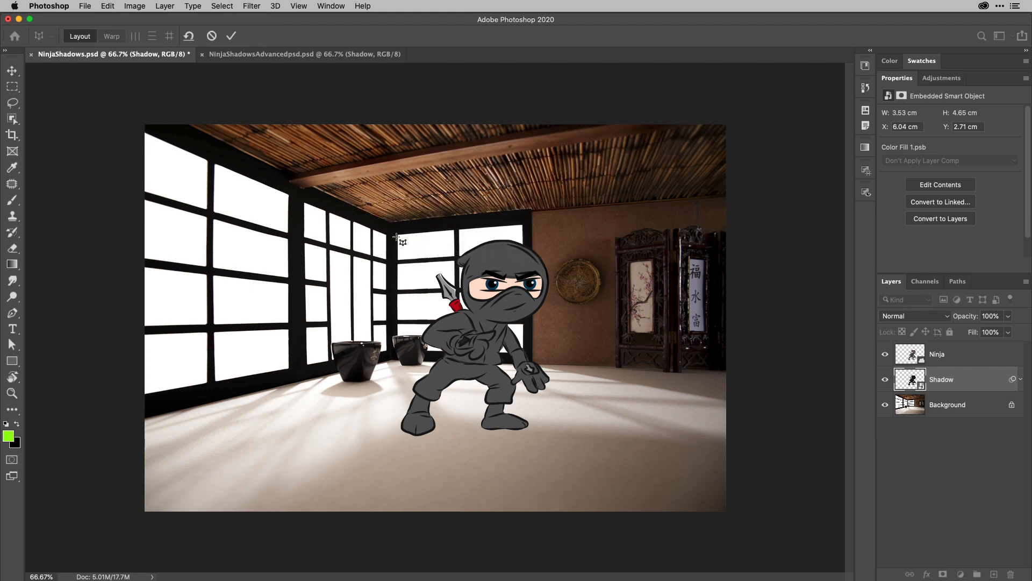
pyautogui.moveTo(386, 246); pyautogui.dragTo(501, 324)
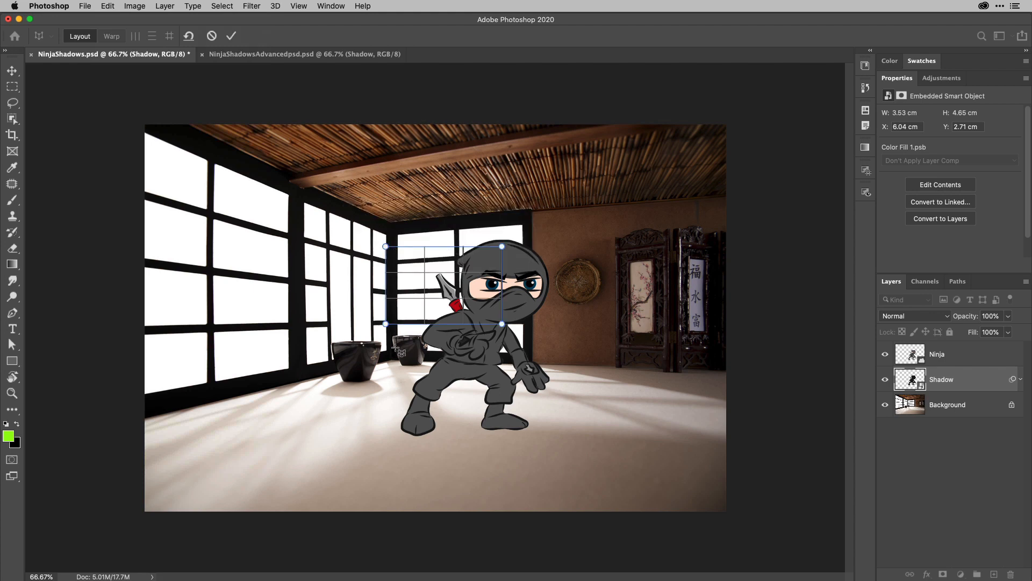
pyautogui.moveTo(385, 324); pyautogui.dragTo(394, 438)
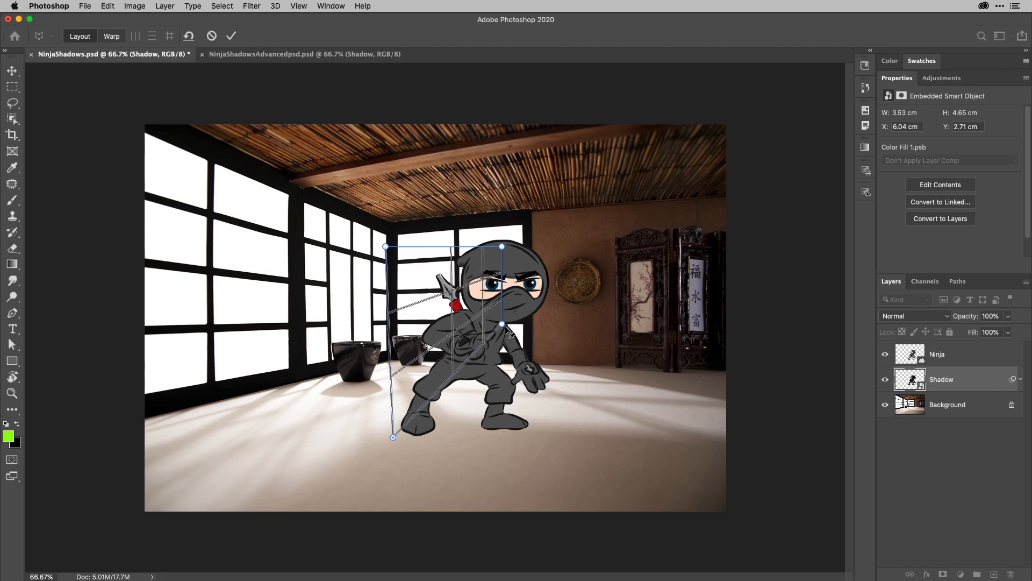
pyautogui.moveTo(502, 323); pyautogui.dragTo(565, 435)
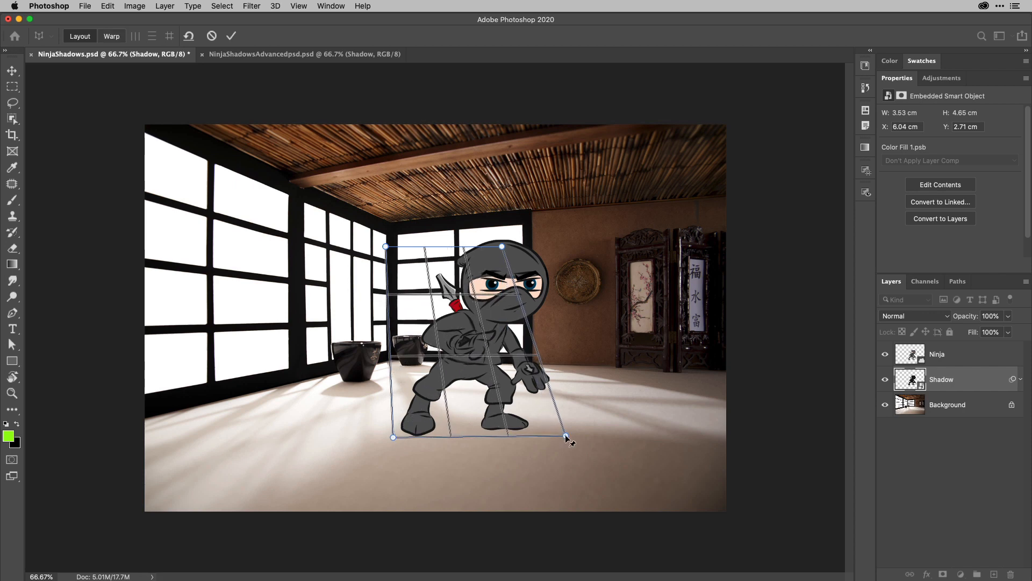
pyautogui.moveTo(502, 247); pyautogui.dragTo(563, 236)
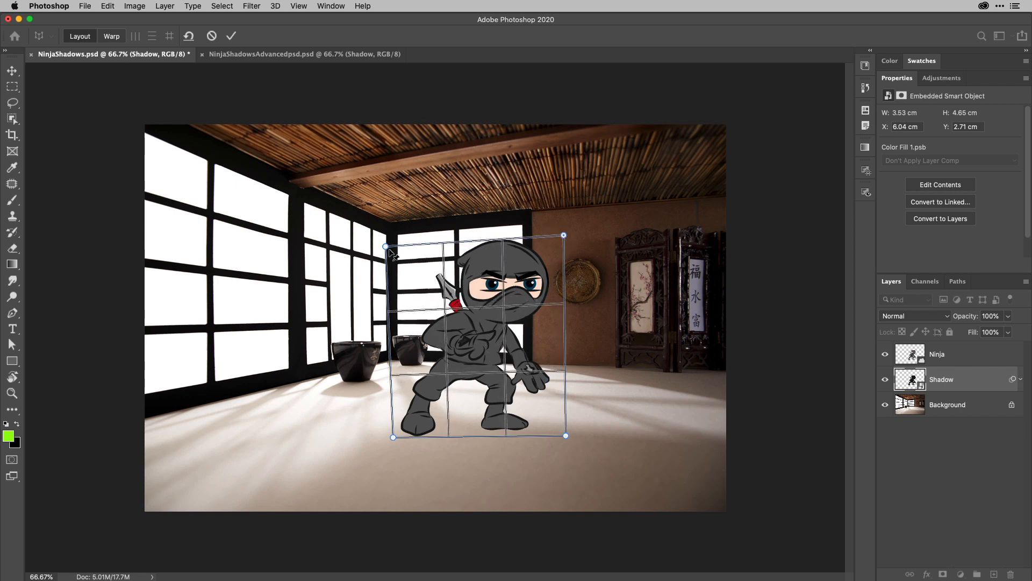
pyautogui.moveTo(386, 246); pyautogui.dragTo(401, 236)
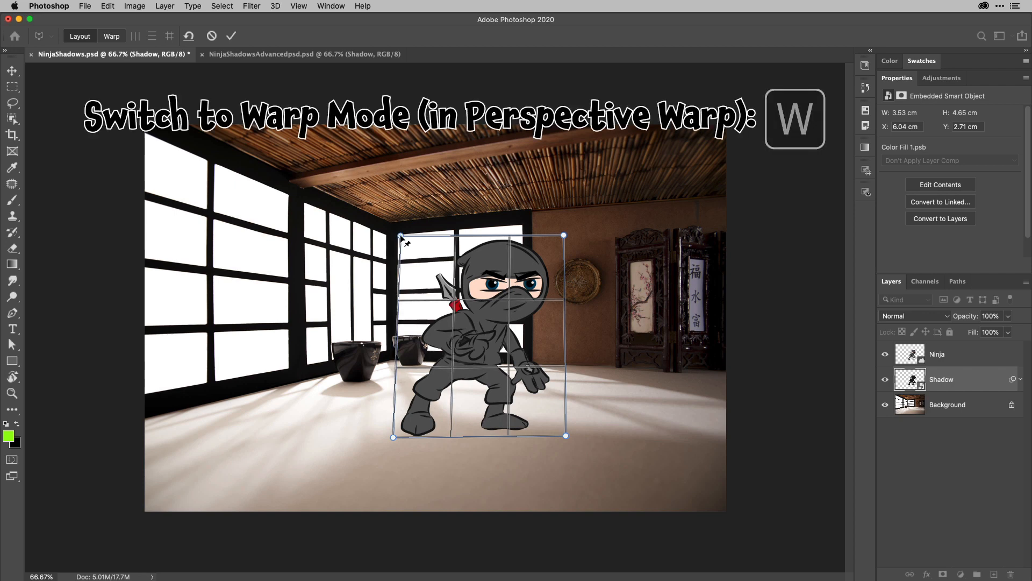
# - Warp the Shadow layer's corners so the silhouette lies on the floor, stretching from the feet toward the folding screen, and apply Perspective Warp
pyautogui.press('w')
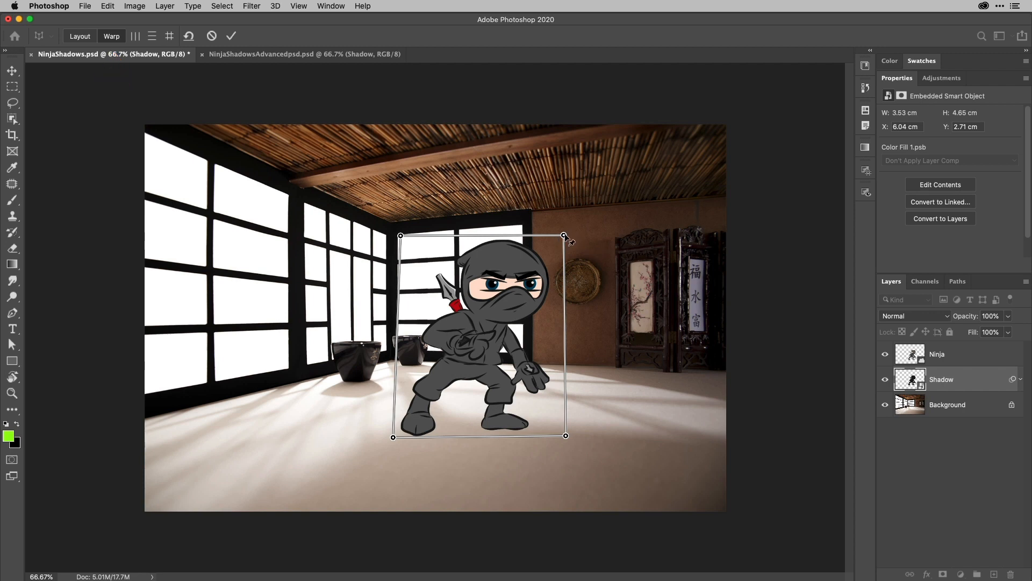
pyautogui.moveTo(564, 236); pyautogui.dragTo(694, 410)
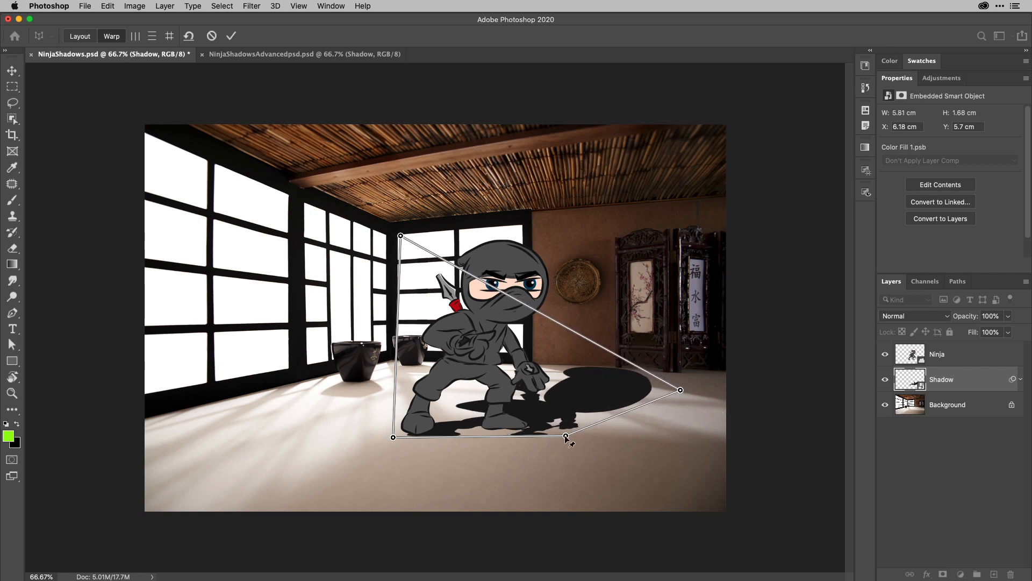
pyautogui.moveTo(565, 437); pyautogui.dragTo(545, 428)
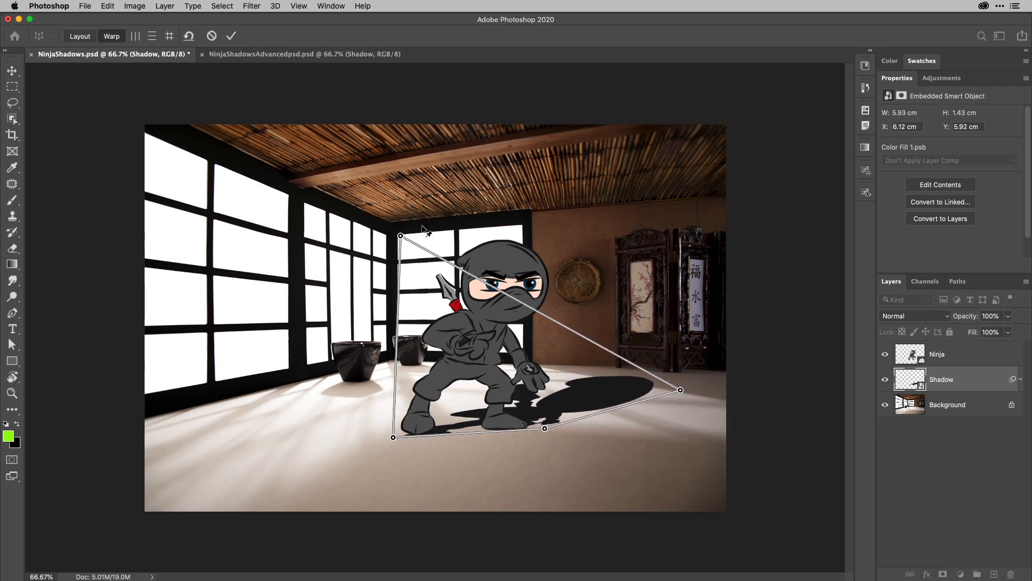
pyautogui.moveTo(401, 236); pyautogui.dragTo(561, 388)
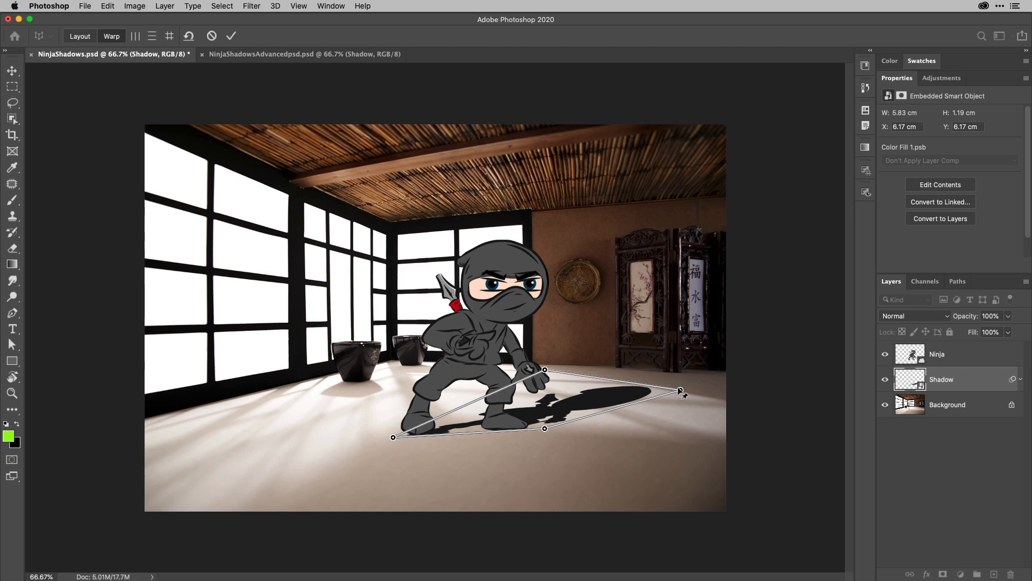
pyautogui.moveTo(682, 393); pyautogui.dragTo(651, 374)
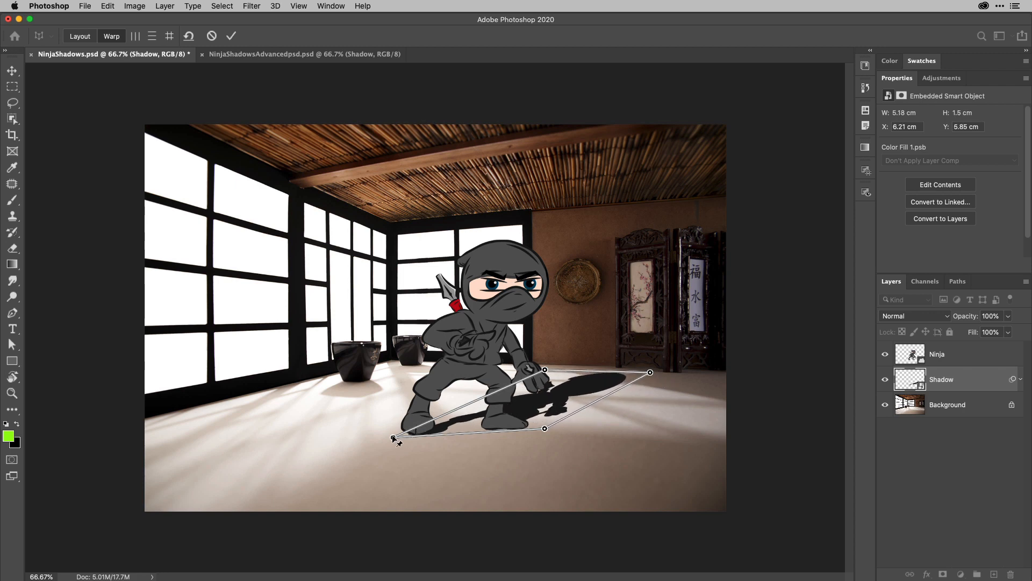
pyautogui.moveTo(393, 438); pyautogui.dragTo(397, 434)
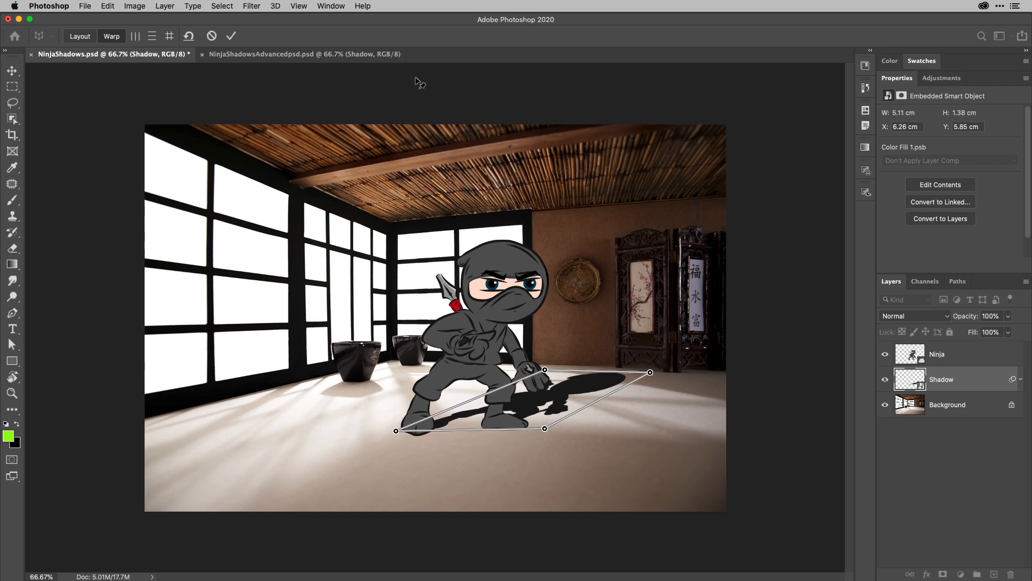
pyautogui.click(232, 36)
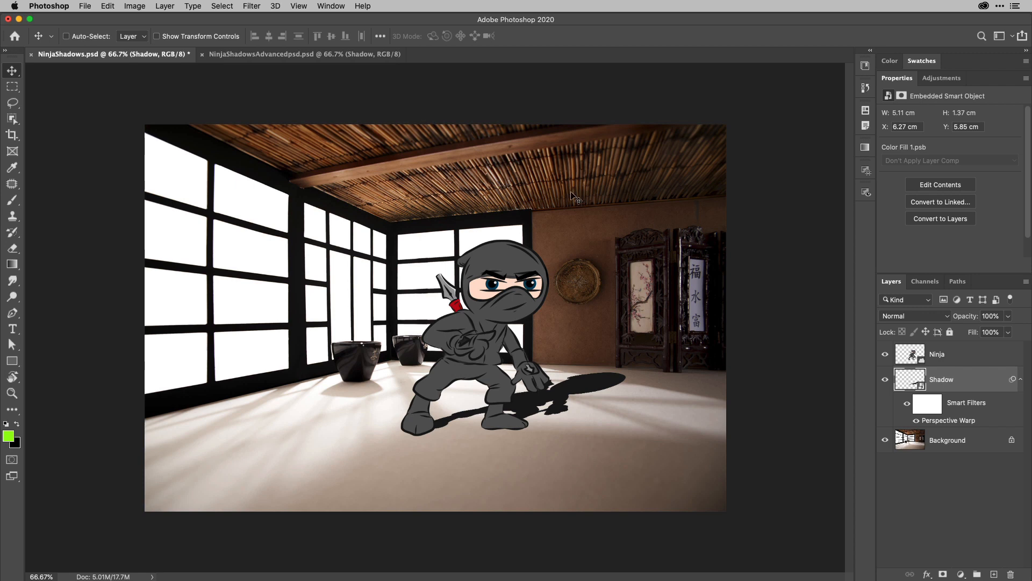
# - Start a Tilt-Shift blur on the Shadow layer and place its centre on the floor between the ninja's feet
pyautogui.click(254, 6)
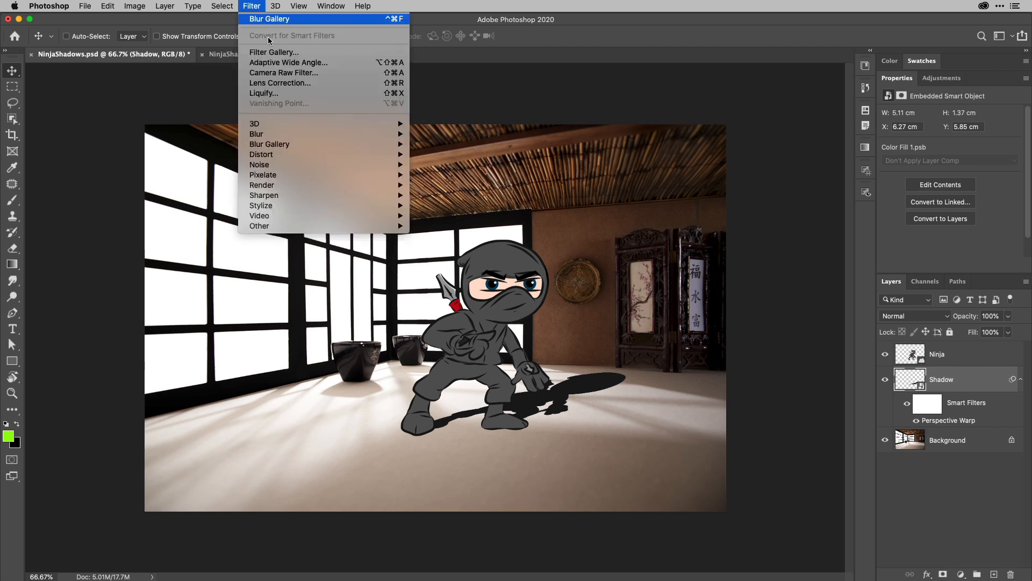
pyautogui.moveTo(305, 146)
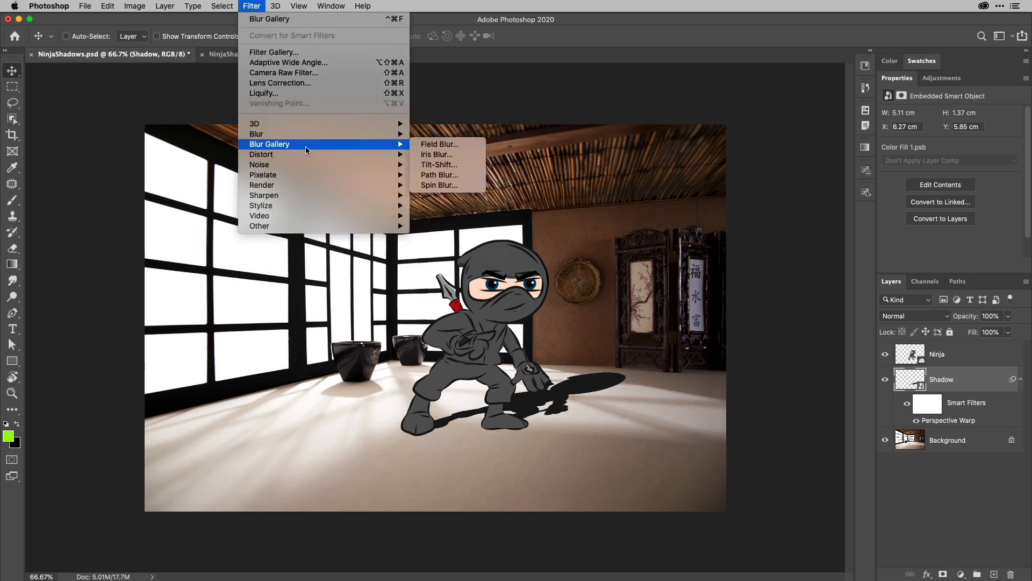
pyautogui.click(451, 165)
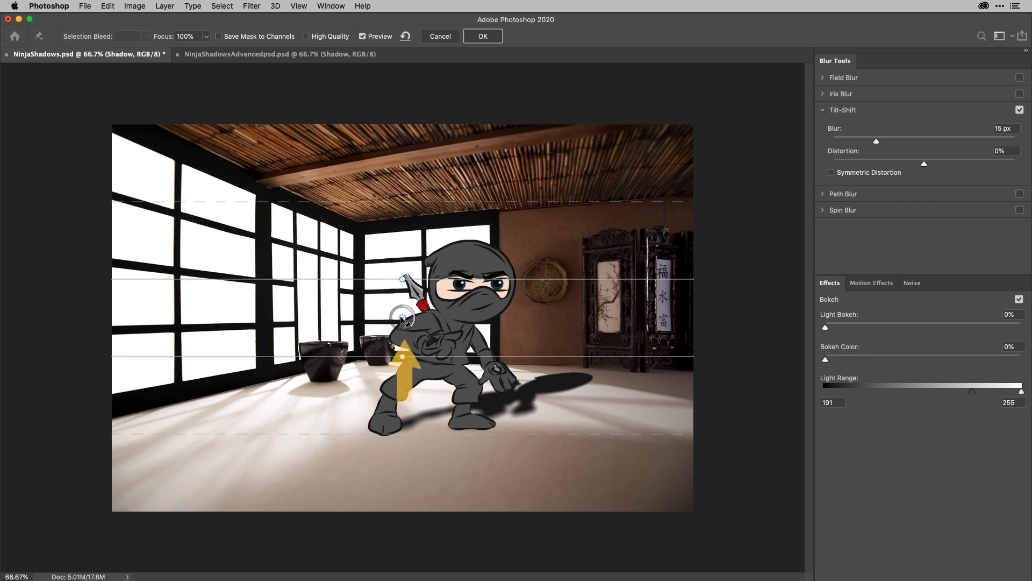
pyautogui.moveTo(403, 317); pyautogui.dragTo(428, 411)
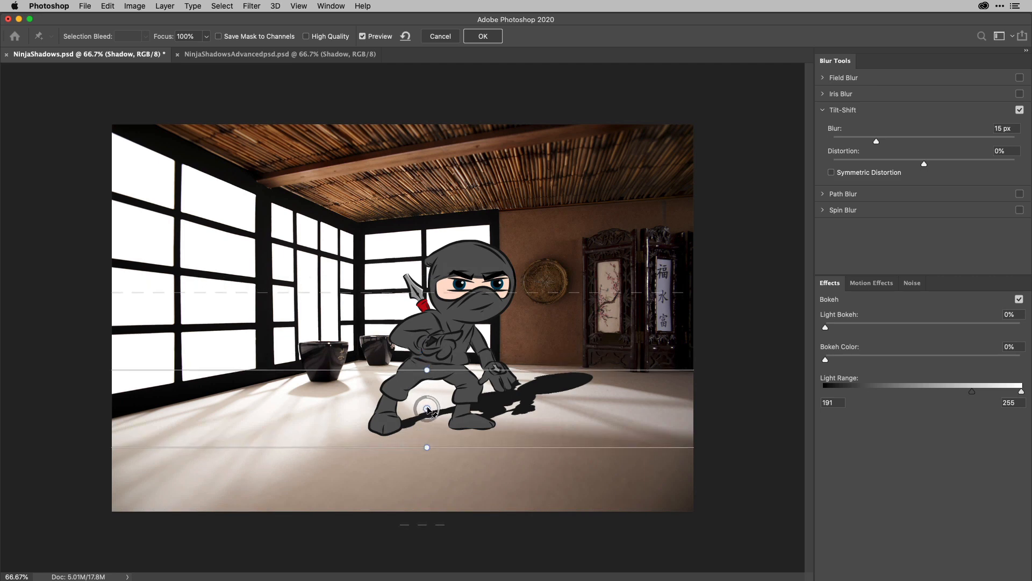
pyautogui.moveTo(439, 416)
pyautogui.mouseDown()
pyautogui.moveTo(425, 424)
pyautogui.moveTo(414, 411)
pyautogui.moveTo(422, 425)
pyautogui.moveTo(438, 424)
pyautogui.moveTo(407, 421)
pyautogui.moveTo(436, 421)
pyautogui.mouseUp()
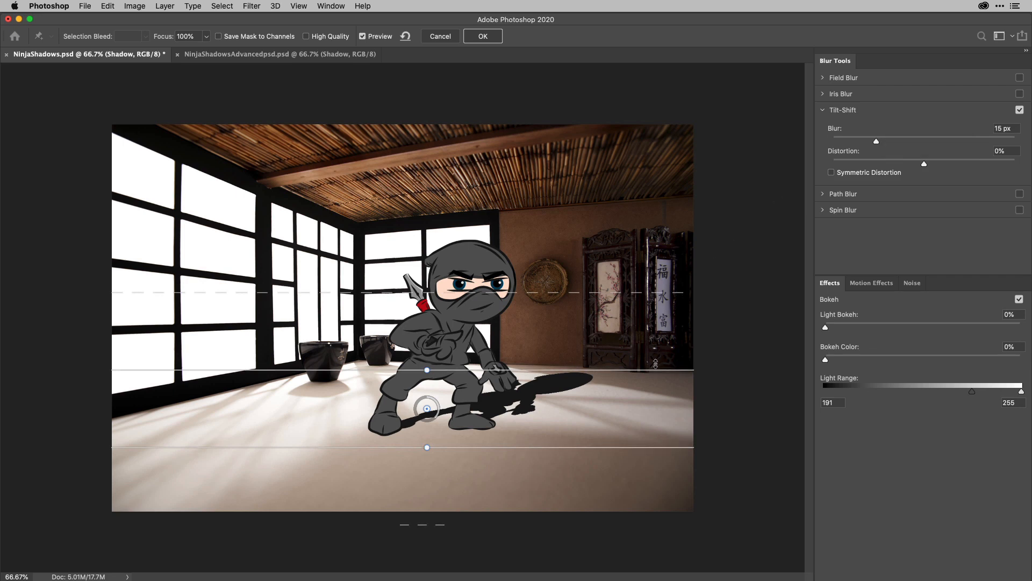
# - Angle and narrow the Tilt-Shift focus band so the shadow stays sharp at the feet and blurs progressively toward the head
pyautogui.moveTo(626, 369)
pyautogui.mouseDown()
pyautogui.moveTo(626, 340)
pyautogui.moveTo(626, 378)
pyautogui.mouseUp()
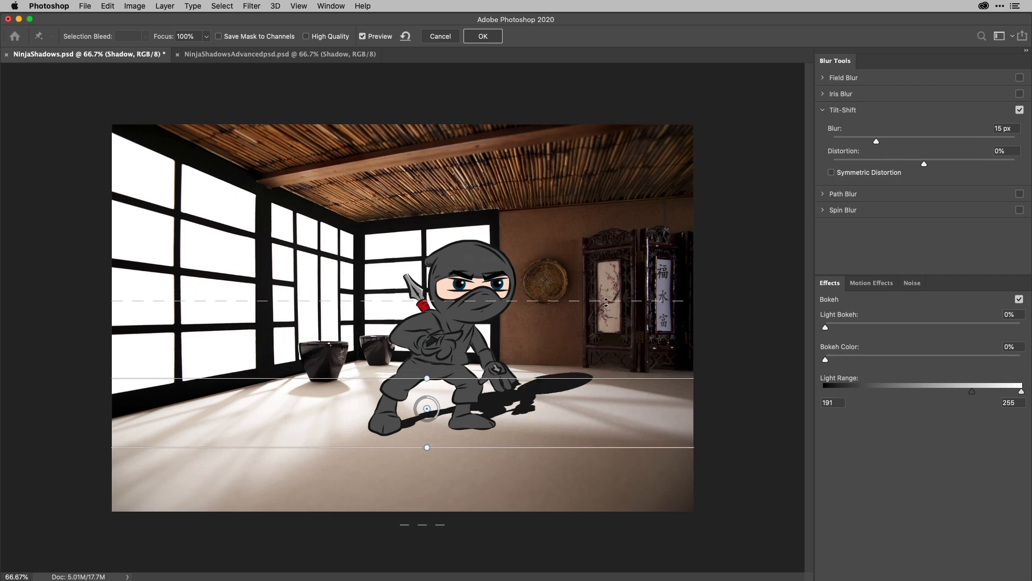
pyautogui.moveTo(605, 301)
pyautogui.mouseDown()
pyautogui.moveTo(613, 240)
pyautogui.moveTo(613, 325)
pyautogui.moveTo(611, 264)
pyautogui.mouseUp()
pyautogui.moveTo(590, 327); pyautogui.dragTo(584, 303)
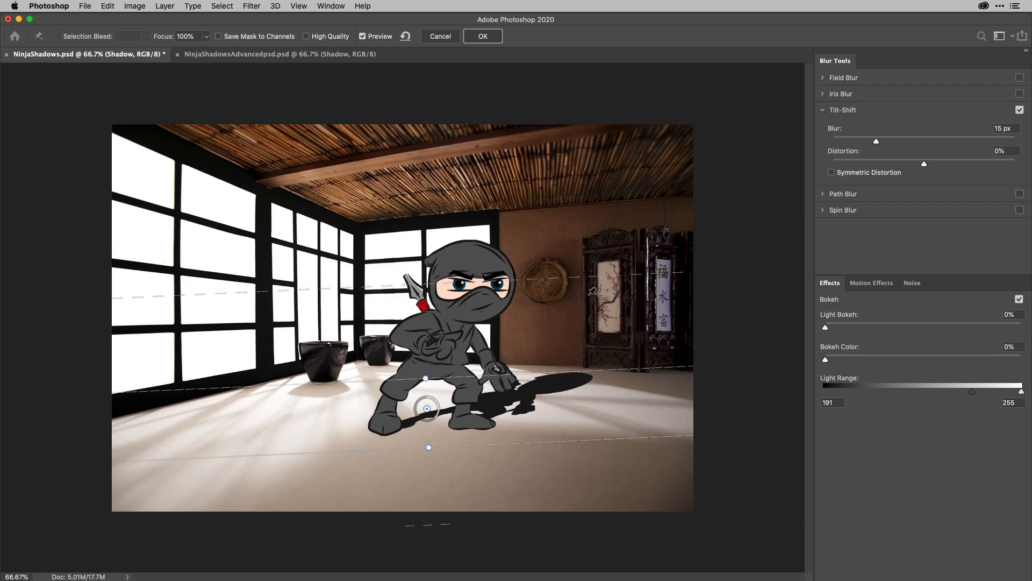
pyautogui.moveTo(605, 372); pyautogui.dragTo(603, 387)
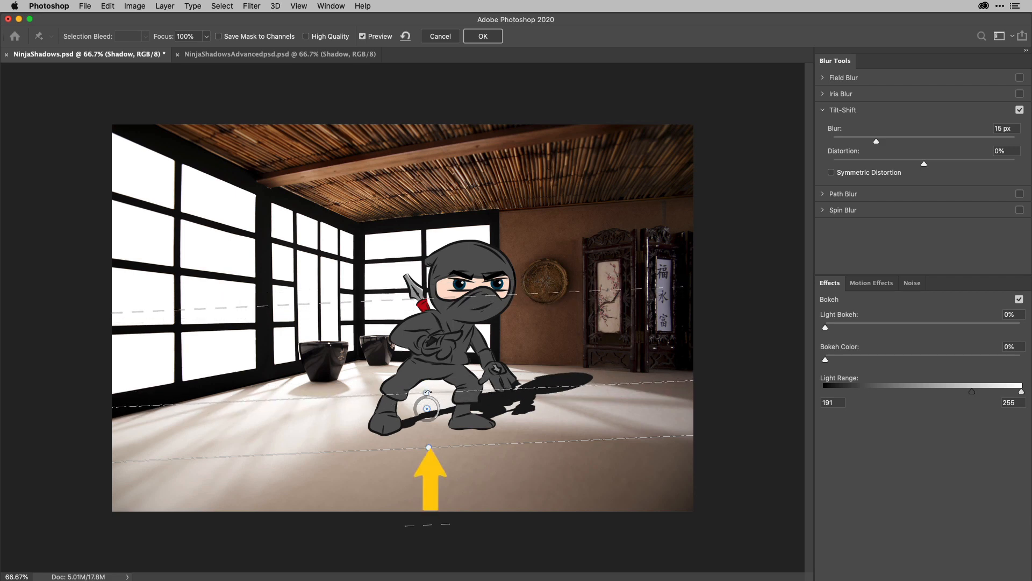
pyautogui.moveTo(426, 394); pyautogui.dragTo(466, 415)
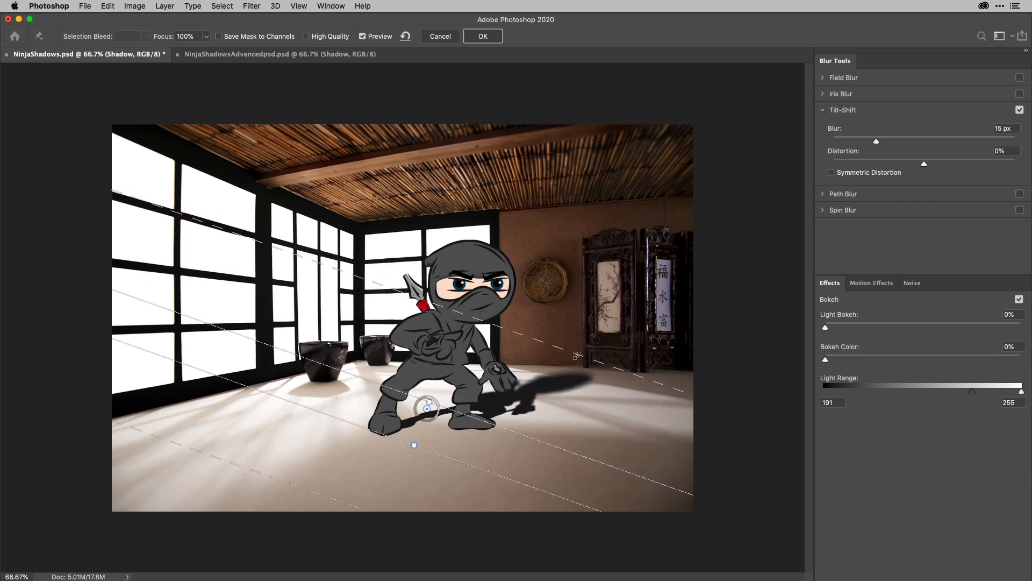
pyautogui.moveTo(577, 355); pyautogui.dragTo(539, 402)
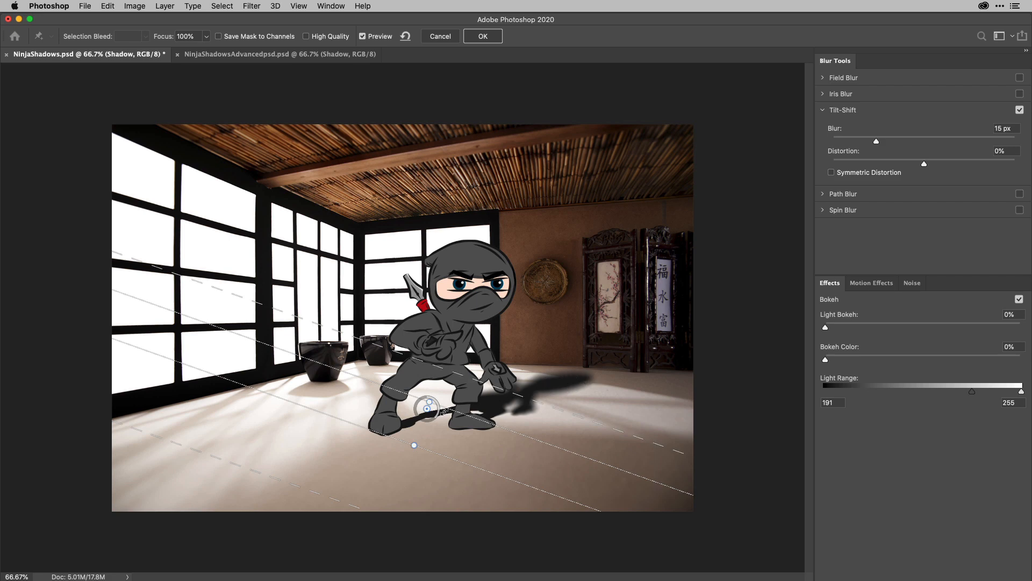
# - Set the Tilt-Shift blur to 19 px and apply it, and briefly reopen the Blur Gallery smart filter without making changes
pyautogui.moveTo(436, 421); pyautogui.dragTo(427, 421)
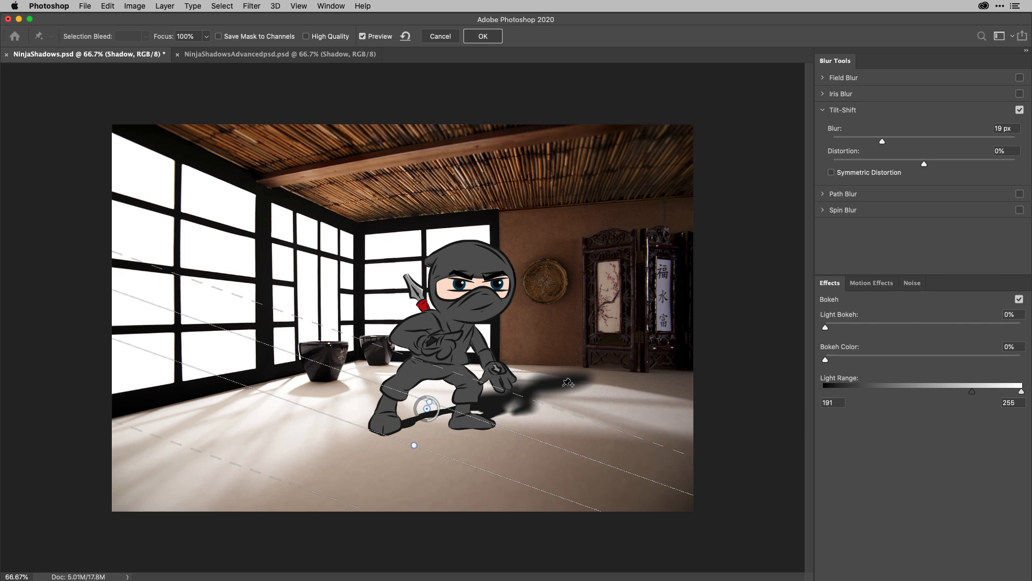
pyautogui.click(488, 38)
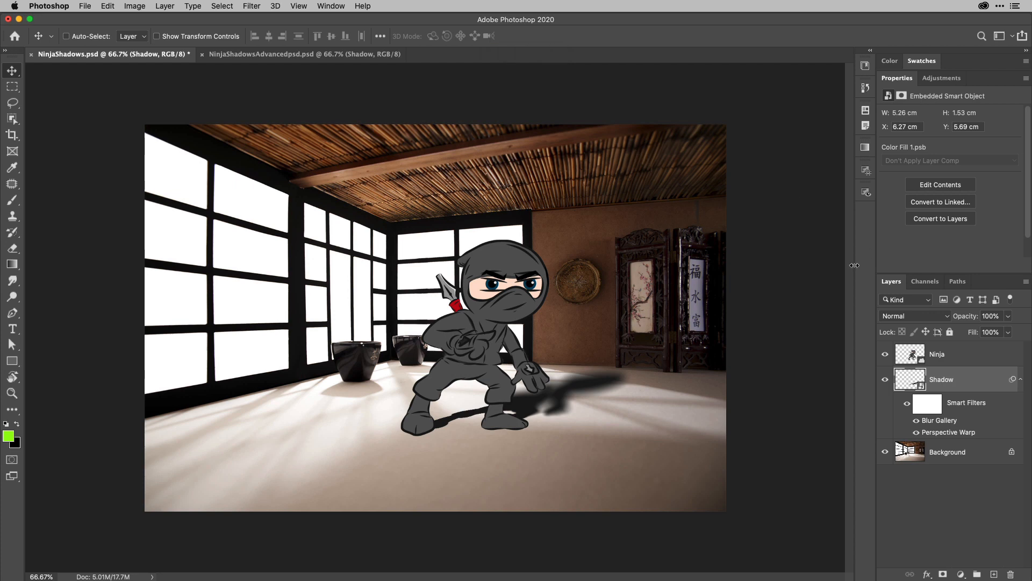
pyautogui.doubleClick(941, 421)
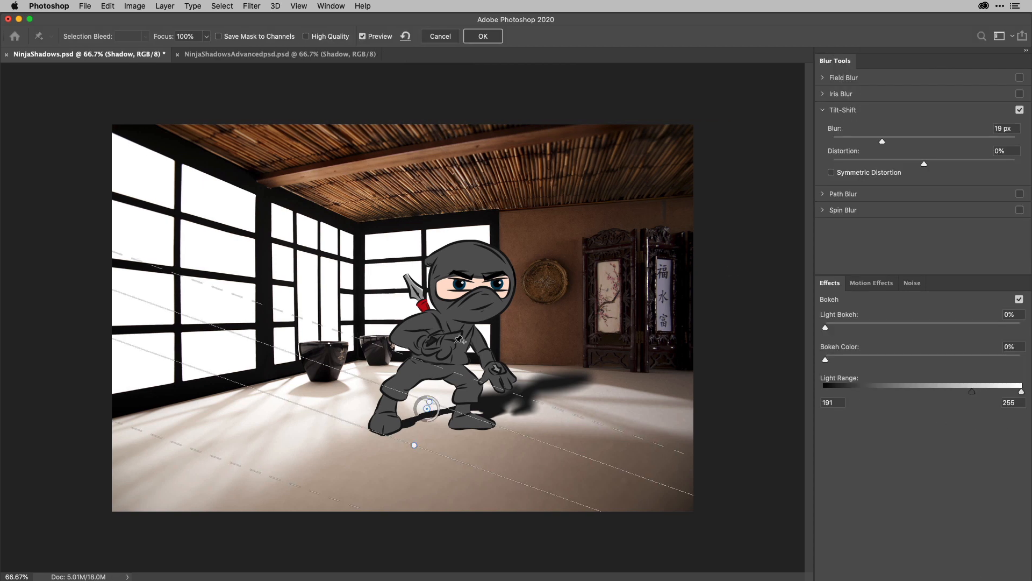
pyautogui.click(452, 38)
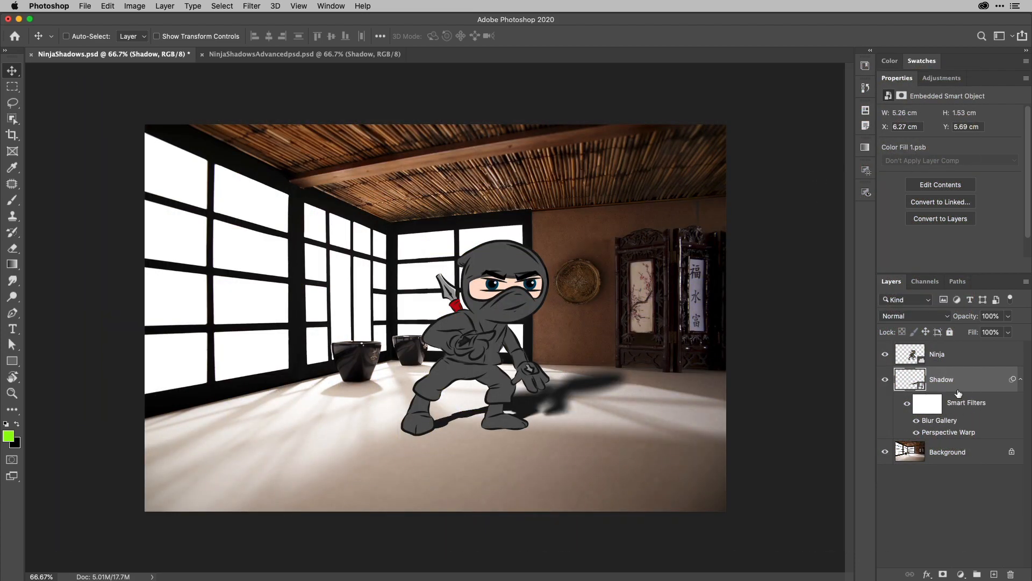
# - Set the Shadow layer's blend mode to Multiply and its opacity to 33%
pyautogui.click(946, 316)
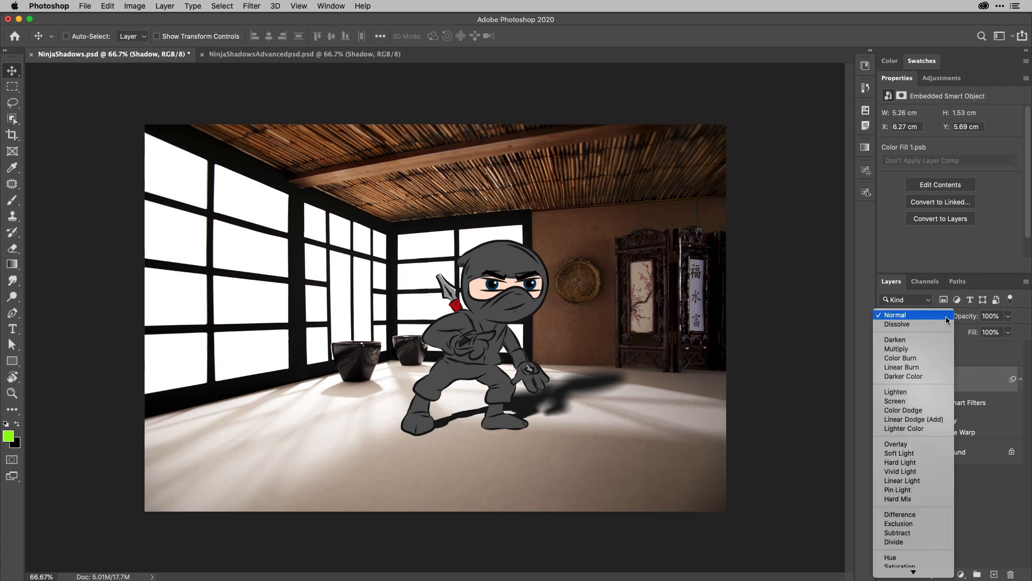
pyautogui.click(933, 348)
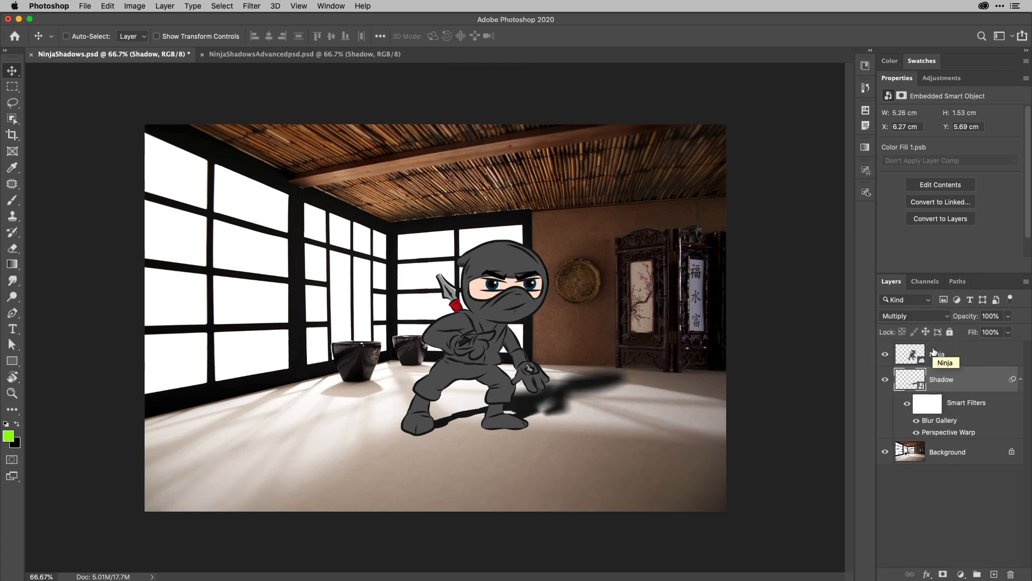
pyautogui.click(1007, 317)
pyautogui.moveTo(1007, 332); pyautogui.dragTo(974, 334)
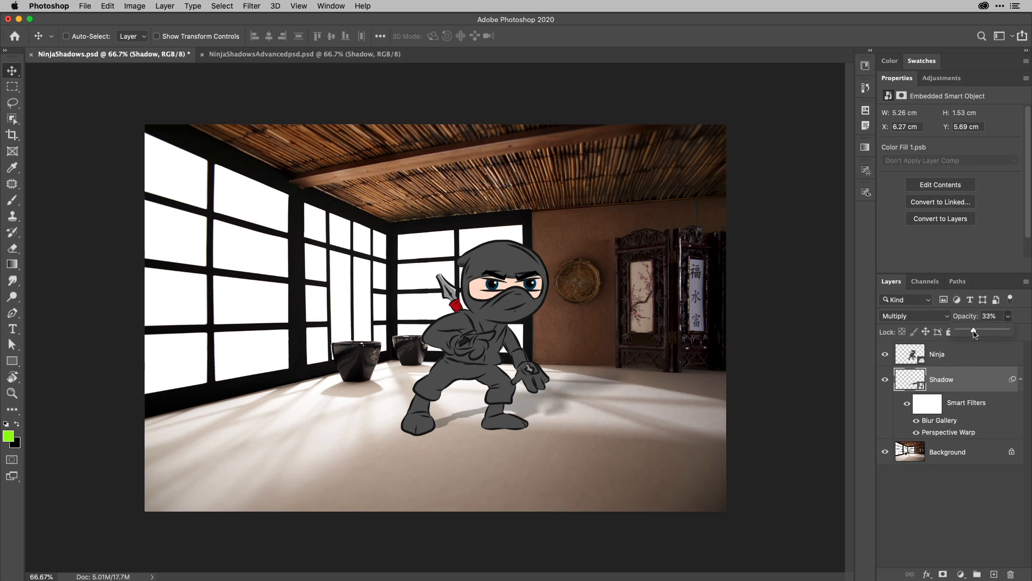
pyautogui.click(1023, 317)
# - Add a bright green #96ff0e Solid Color fill layer above the Shadow layer and clip it to that layer
pyautogui.click(961, 574)
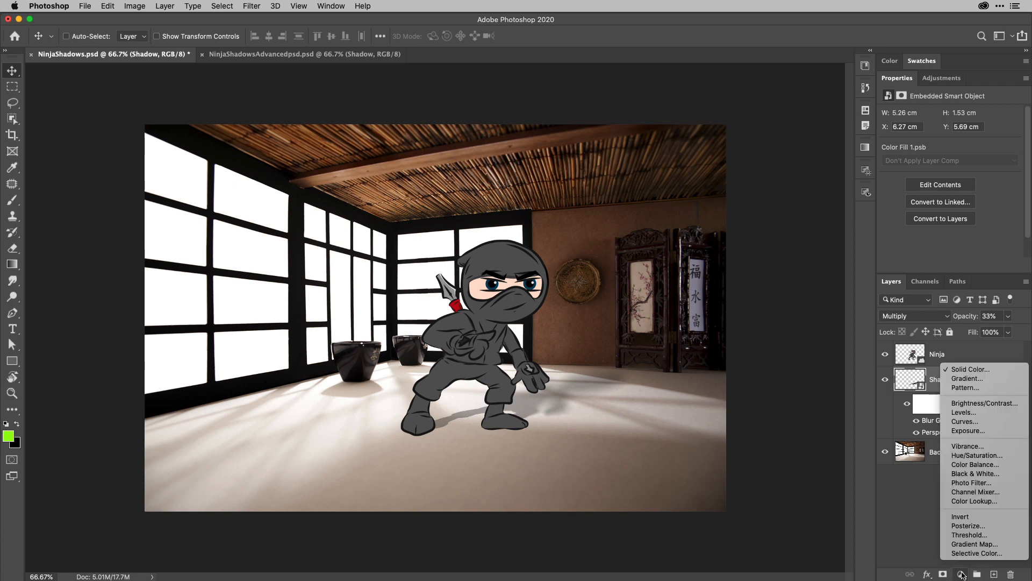
pyautogui.click(971, 370)
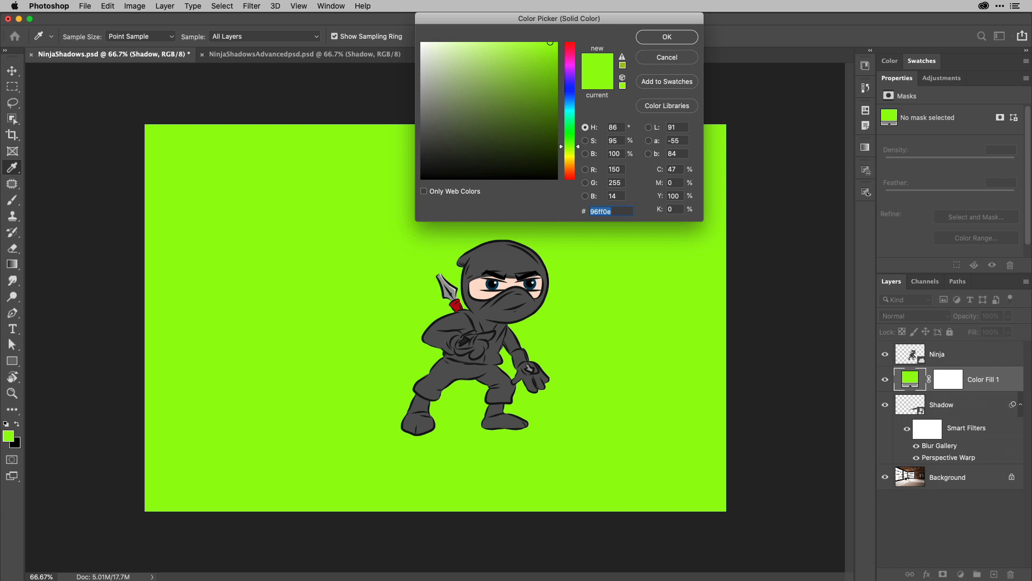
pyautogui.click(663, 36)
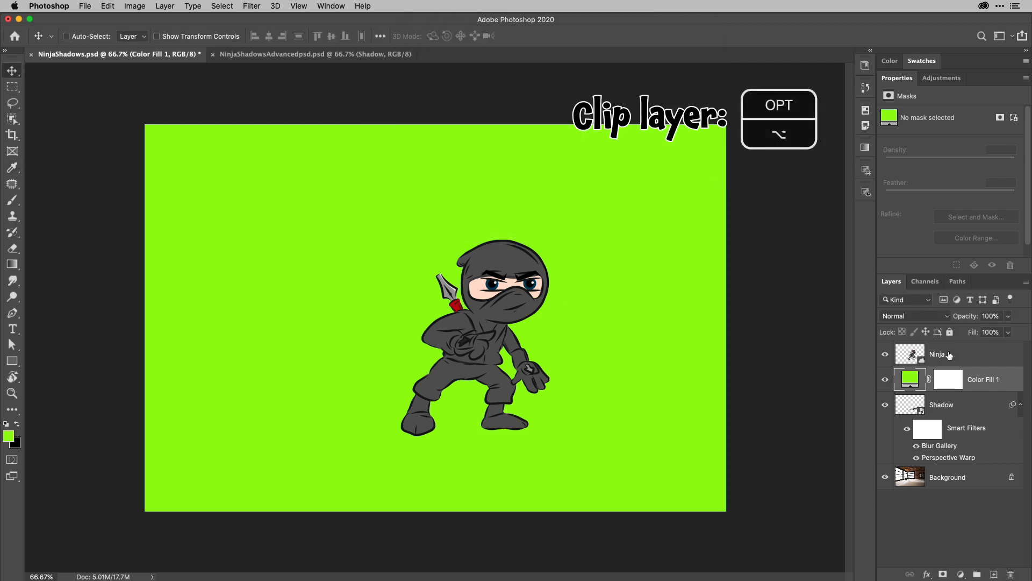
pyautogui.keyDown('alt'); pyautogui.click(974, 390); pyautogui.keyUp('alt')
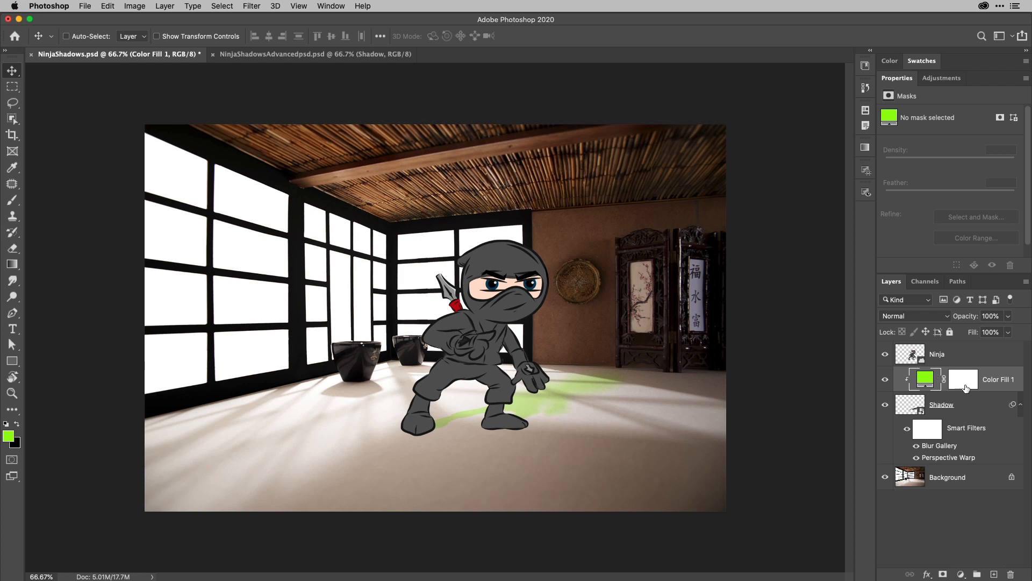
# - Change the clipped fill's colour to a dark brown sampled from the shaded floor, and select the Shadow layer
pyautogui.doubleClick(929, 380)
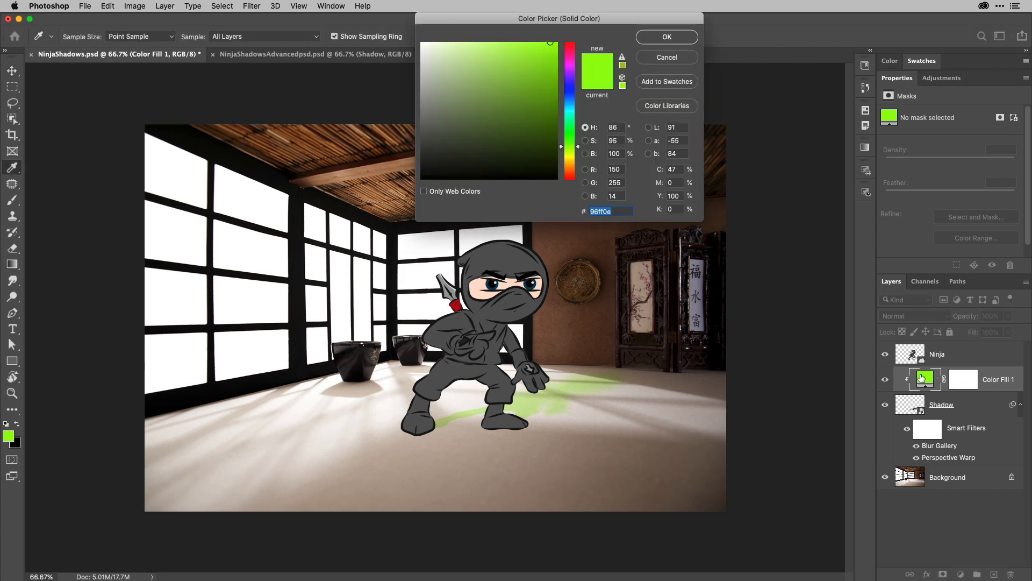
pyautogui.click(581, 437)
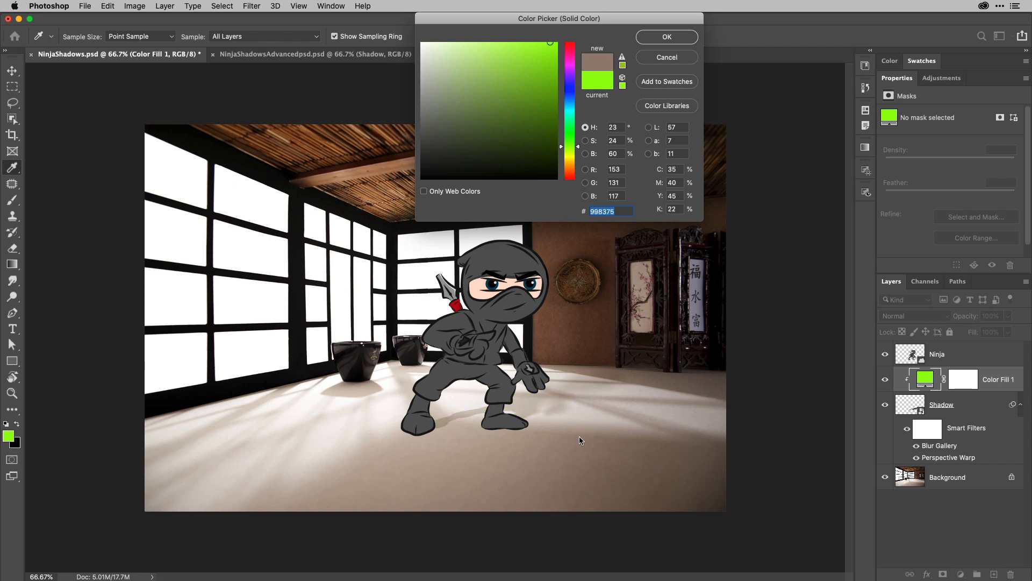
pyautogui.click(626, 400)
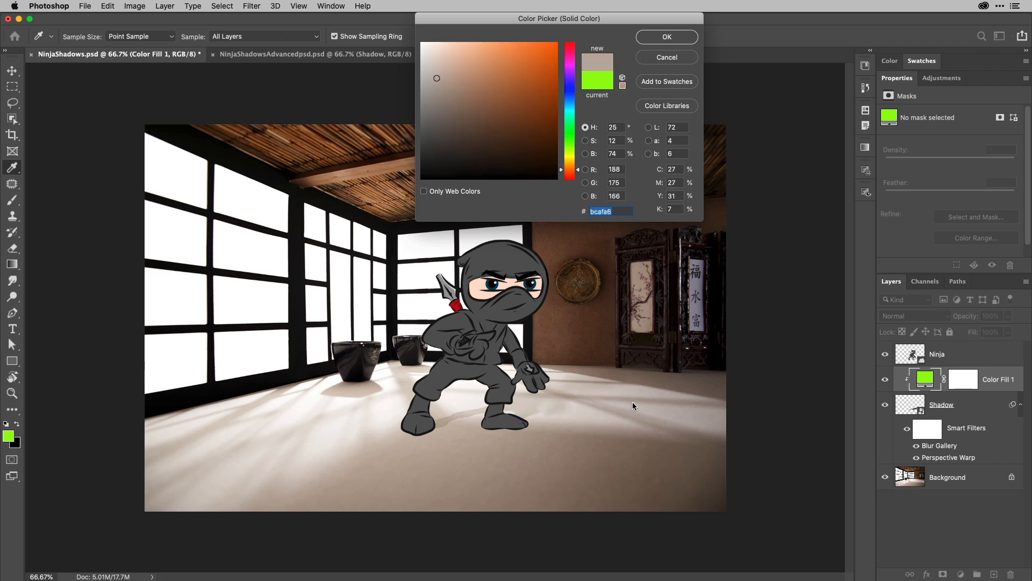
pyautogui.click(630, 404)
pyautogui.click(597, 435)
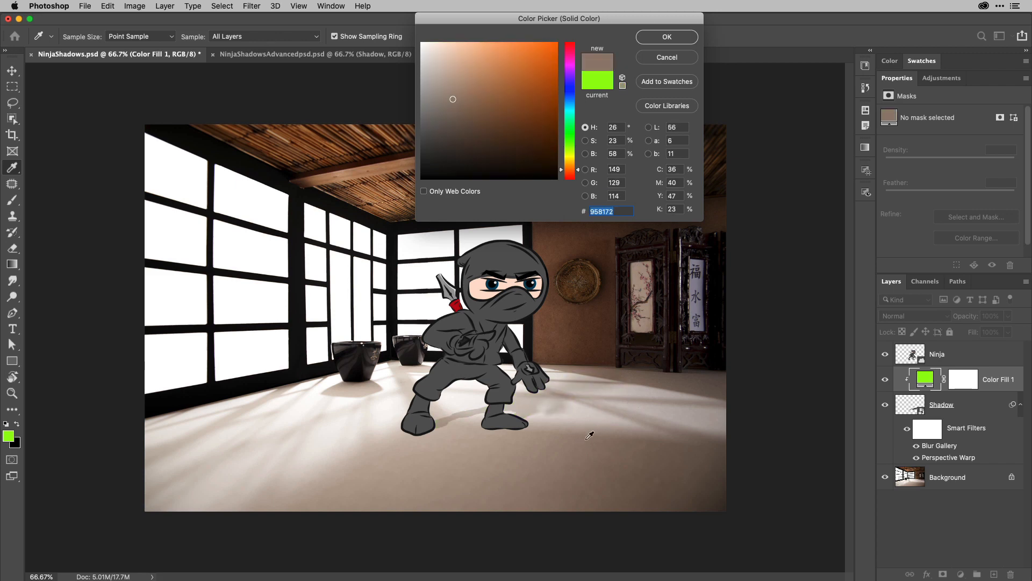
pyautogui.click(551, 442)
pyautogui.click(591, 450)
pyautogui.click(630, 447)
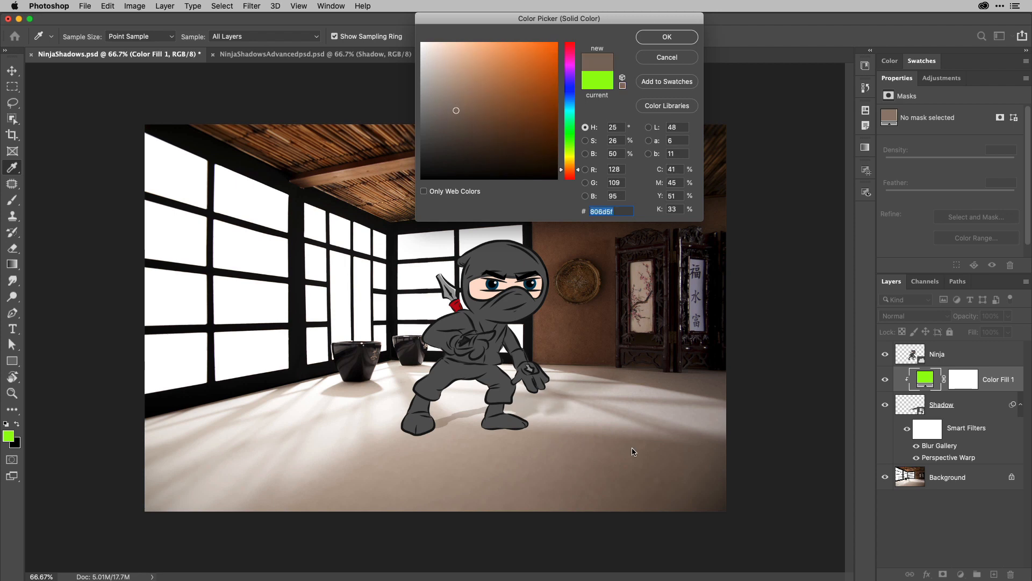
pyautogui.click(654, 449)
pyautogui.click(660, 42)
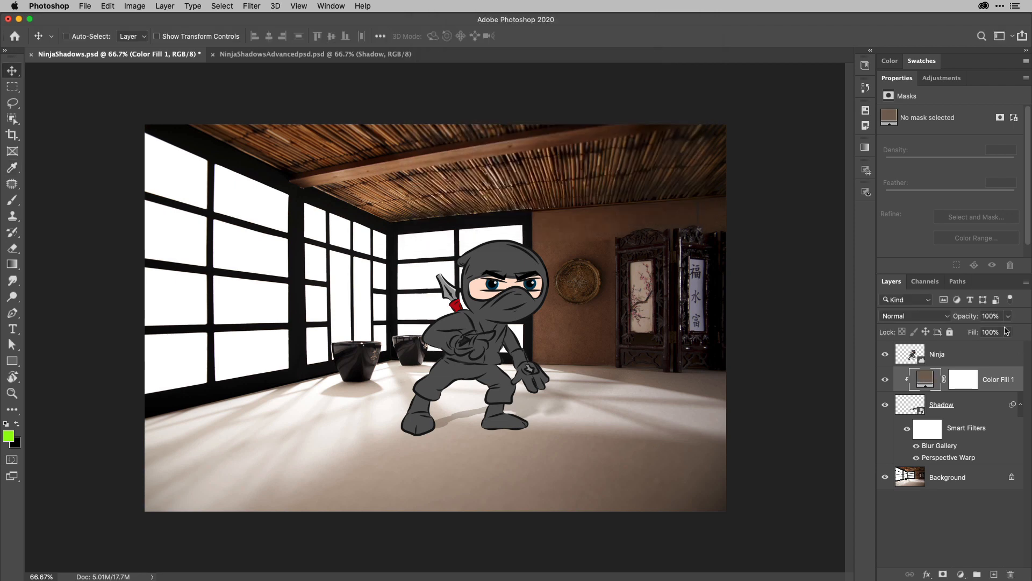
pyautogui.click(980, 406)
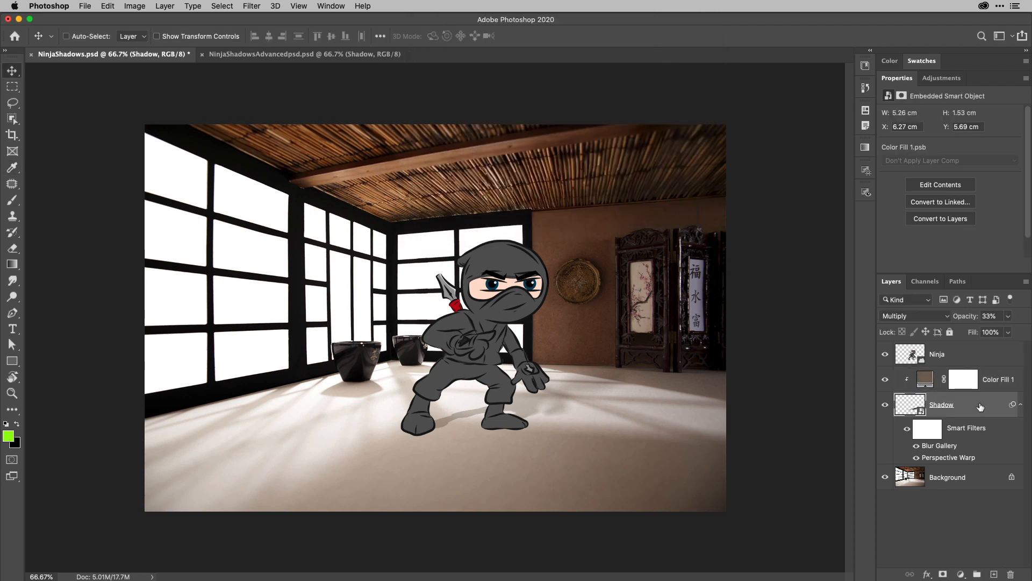
# - Raise the Shadow layer's opacity to 43%
pyautogui.click(1008, 316)
pyautogui.moveTo(992, 333); pyautogui.dragTo(995, 334)
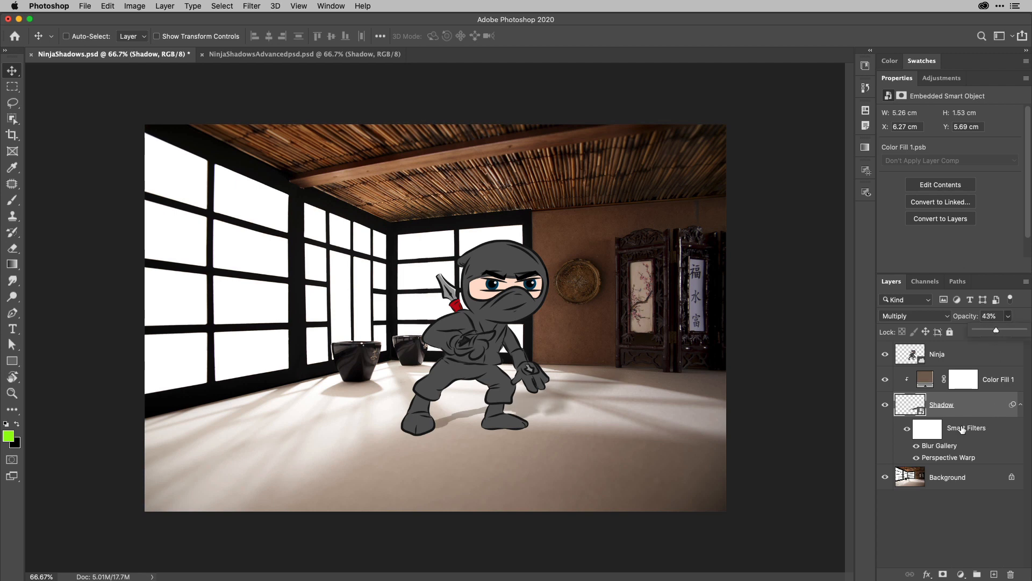
pyautogui.click(961, 553)
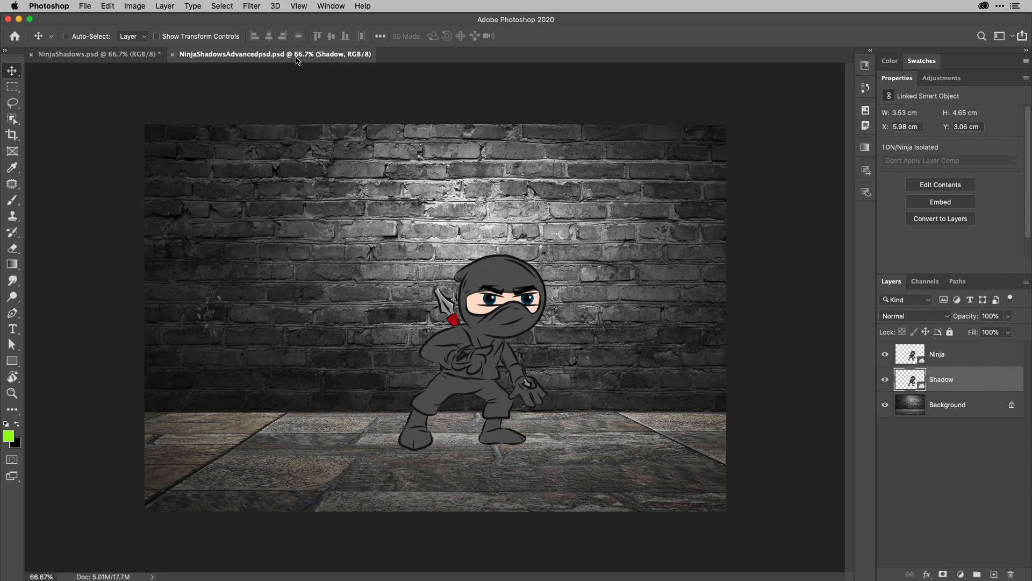
# - In NinjaShadowsAdvancedpsd.psd, hide the Ninja layer and darken the Shadow layer with the Camera Raw Filter, using Exposure -4.99 and Contrast +100
pyautogui.click(886, 357)
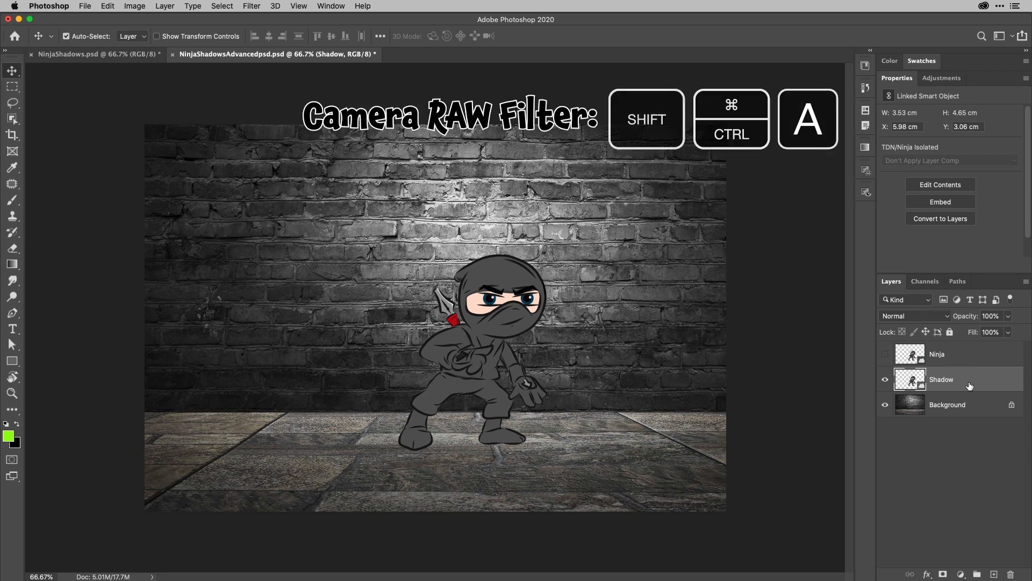
pyautogui.press('shift+super+a')
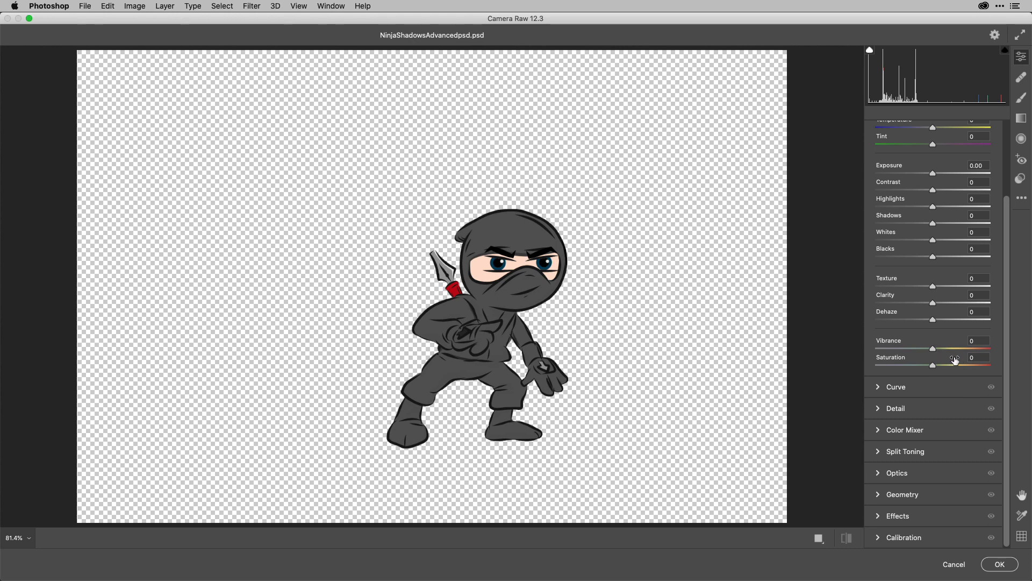
pyautogui.moveTo(931, 168); pyautogui.dragTo(989, 191)
pyautogui.click(931, 189)
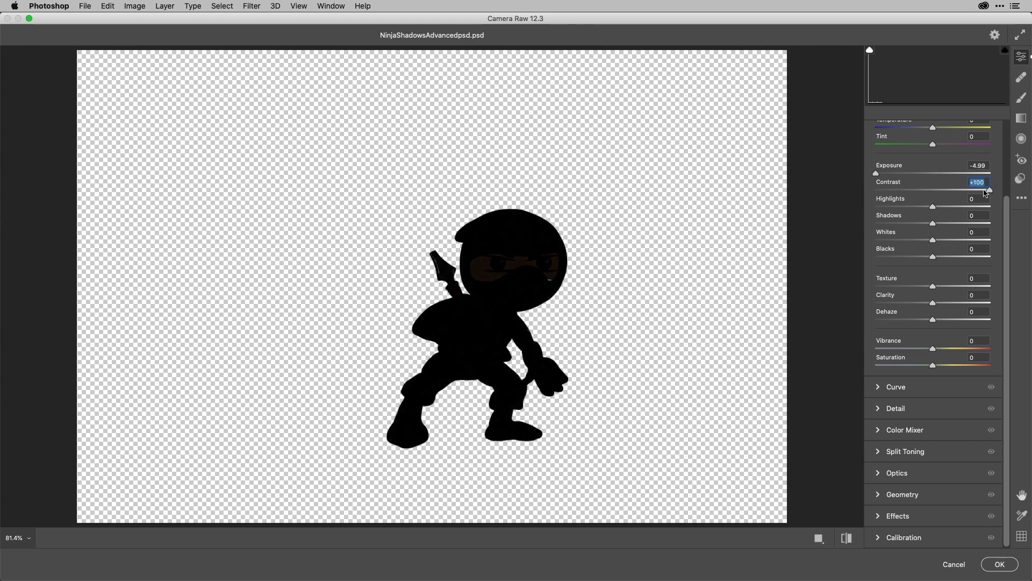
# - Set Shadows to -96 and Blacks to -100, apply the Camera Raw Filter, and show the Ninja layer again
pyautogui.moveTo(921, 223); pyautogui.dragTo(864, 224)
pyautogui.moveTo(909, 250); pyautogui.dragTo(849, 257)
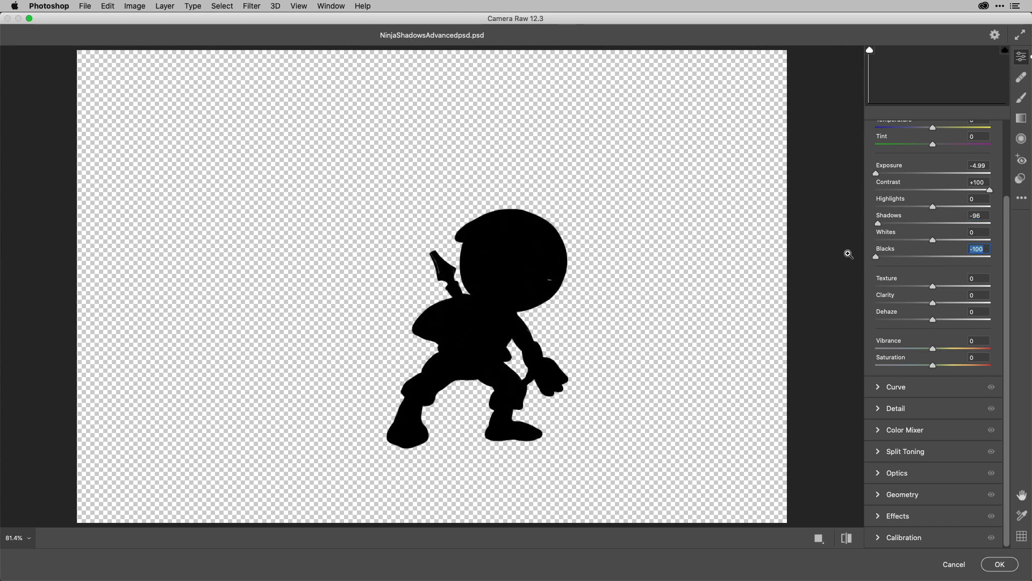
pyautogui.click(1000, 565)
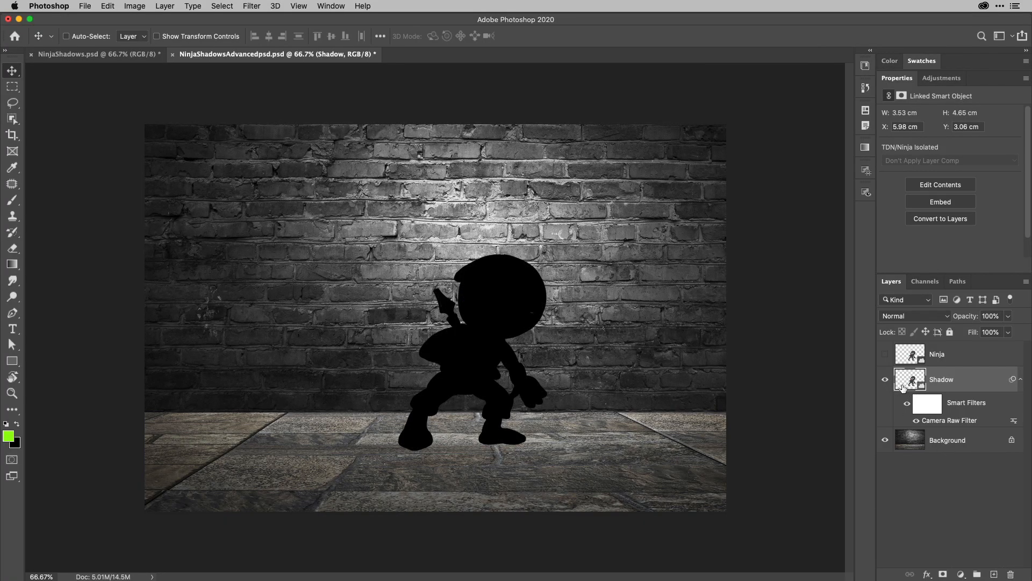
pyautogui.click(884, 355)
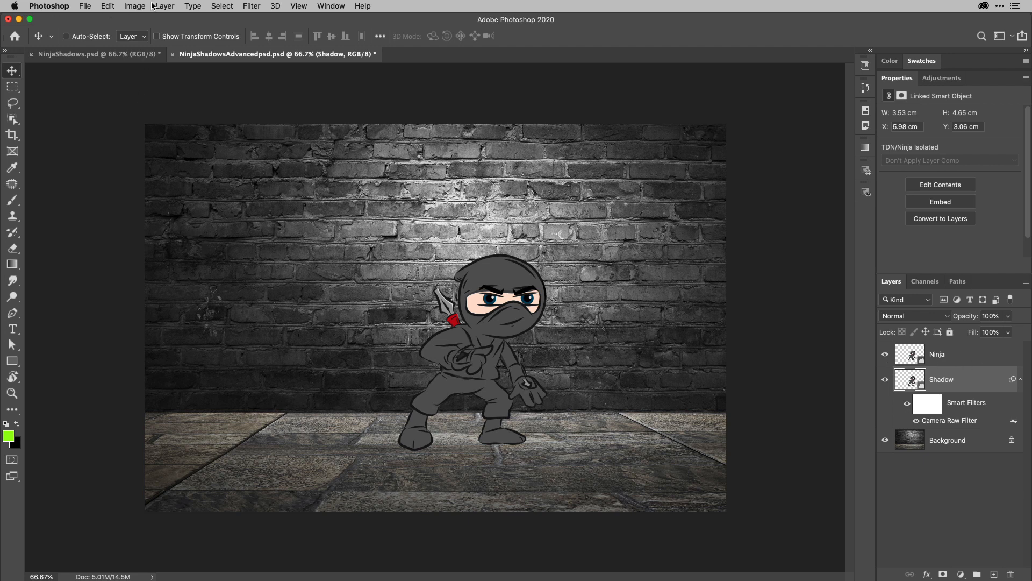
# - Start Perspective Warp on the Shadow layer and fit a first quad around the ninja's legs, from hips to feet
pyautogui.click(107, 6)
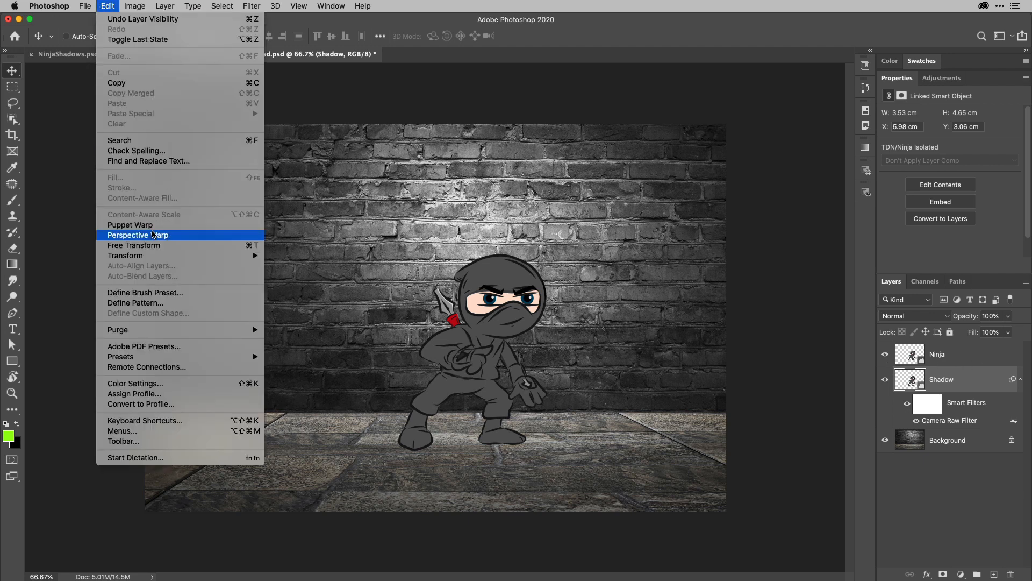
pyautogui.click(155, 236)
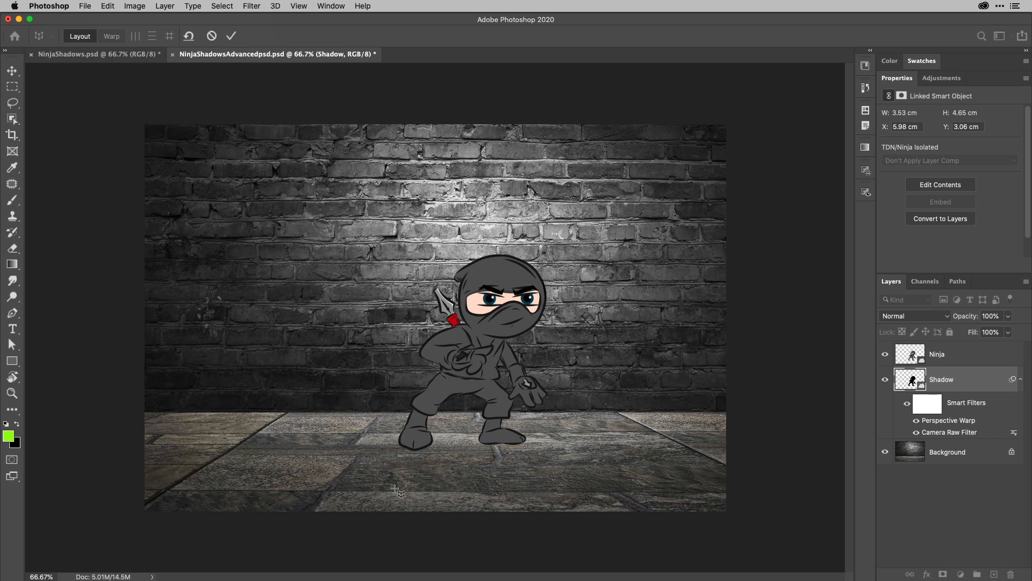
pyautogui.moveTo(390, 446); pyautogui.dragTo(506, 523)
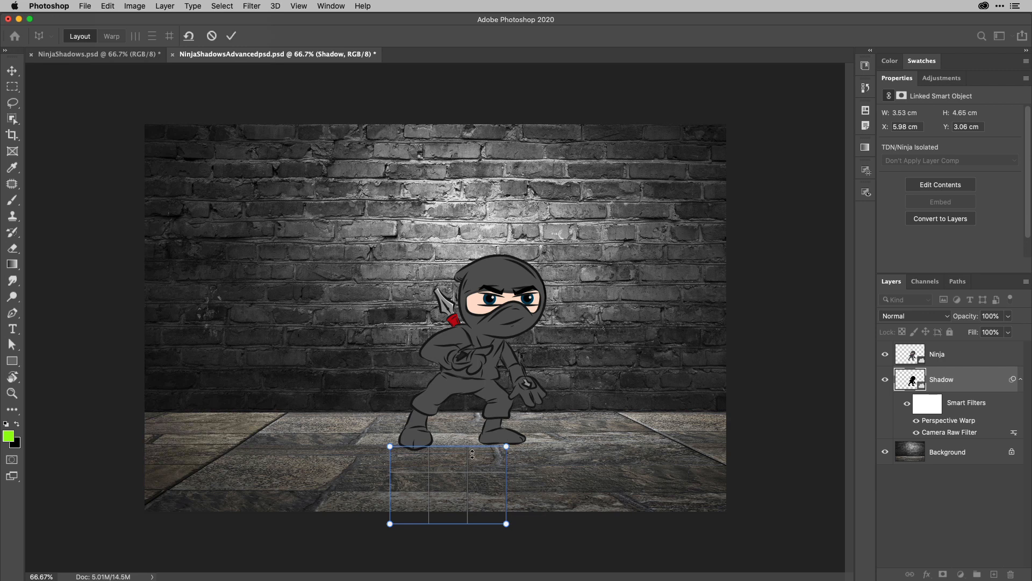
pyautogui.moveTo(468, 461); pyautogui.dragTo(472, 389)
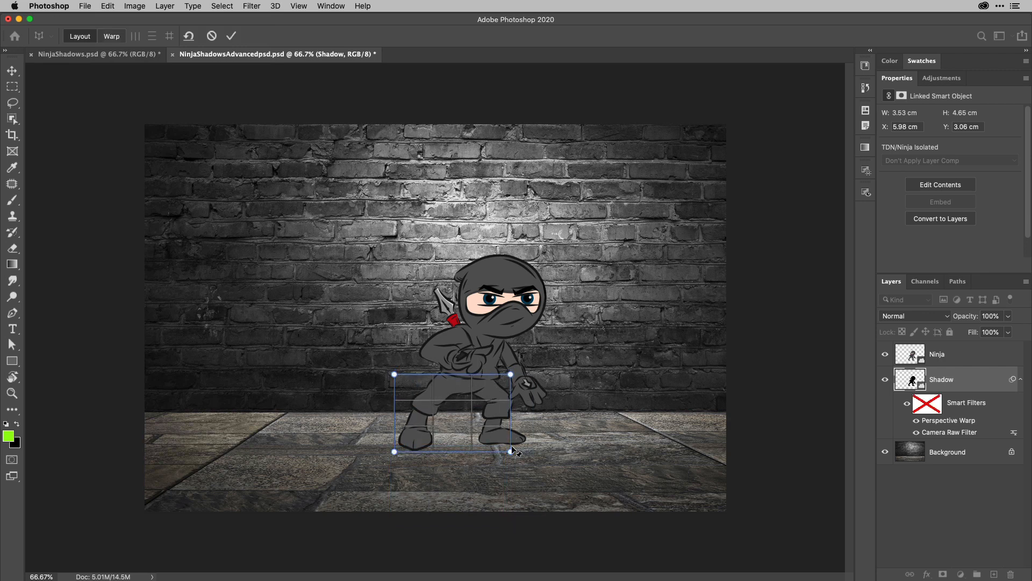
pyautogui.moveTo(510, 451); pyautogui.dragTo(554, 452)
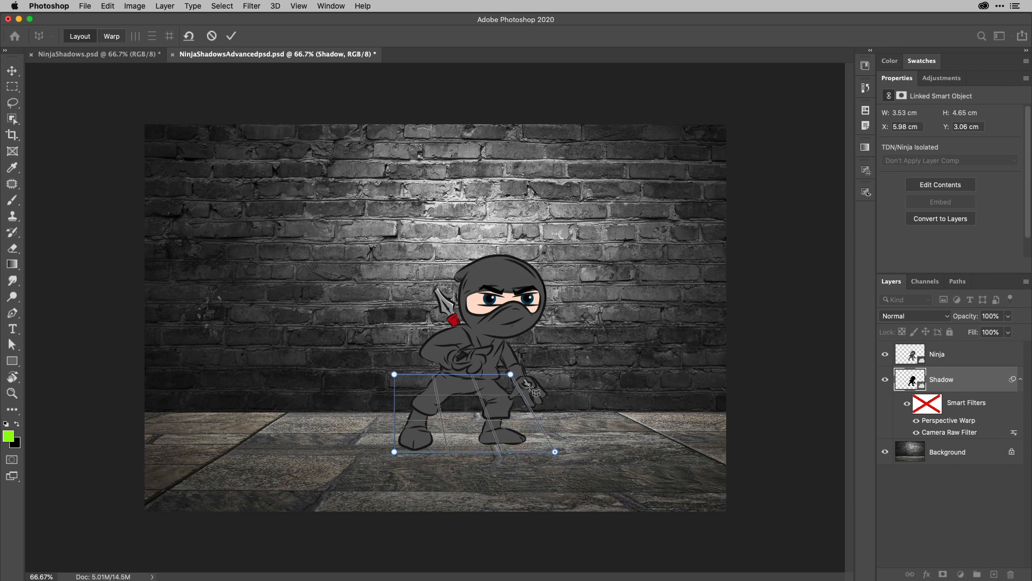
pyautogui.moveTo(510, 375); pyautogui.dragTo(554, 372)
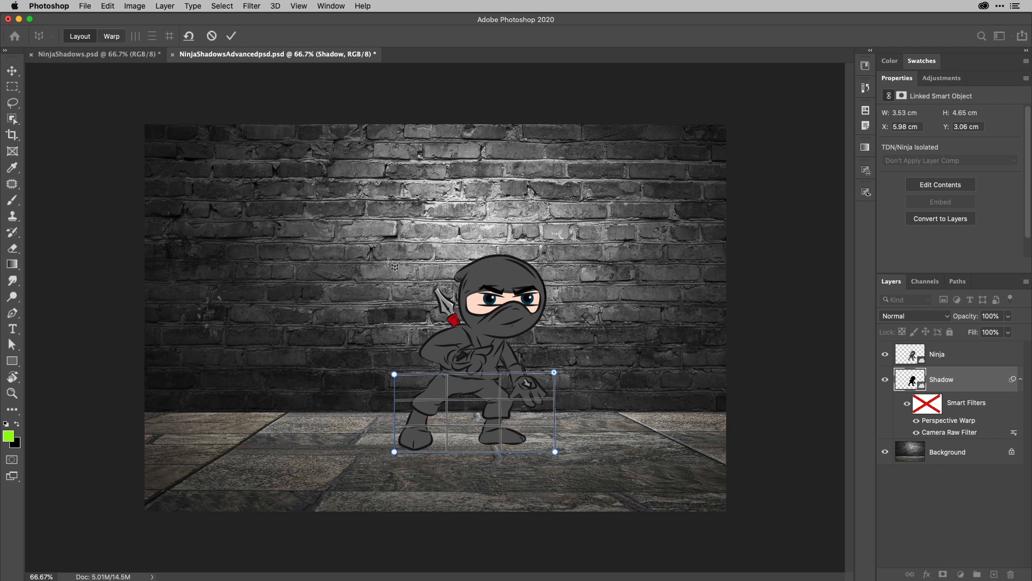
# - Add a second quad around the ninja's head and torso and join its lower edge to the leg quad's upper edge
pyautogui.moveTo(389, 259); pyautogui.dragTo(505, 336)
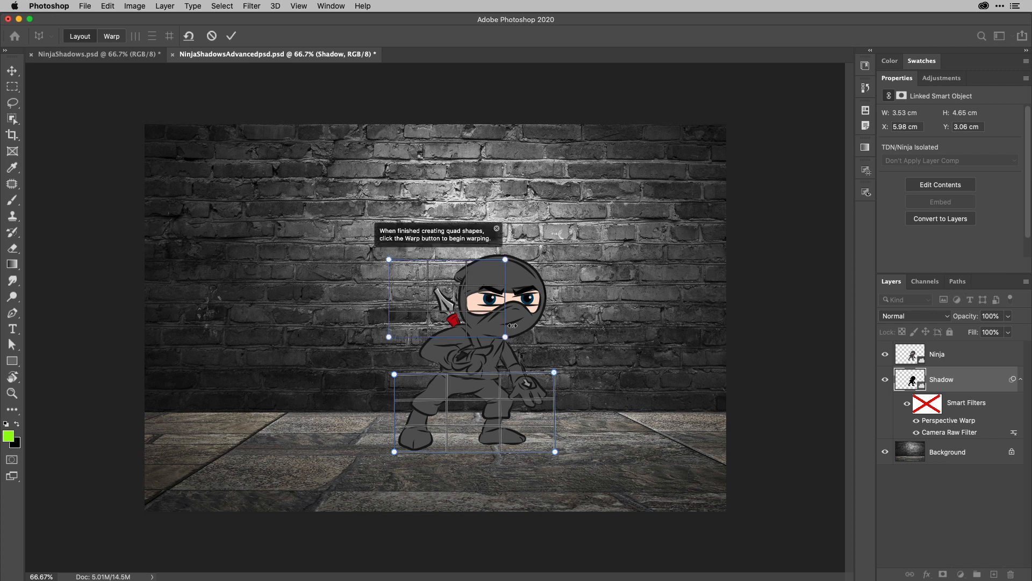
pyautogui.moveTo(504, 335); pyautogui.dragTo(552, 343)
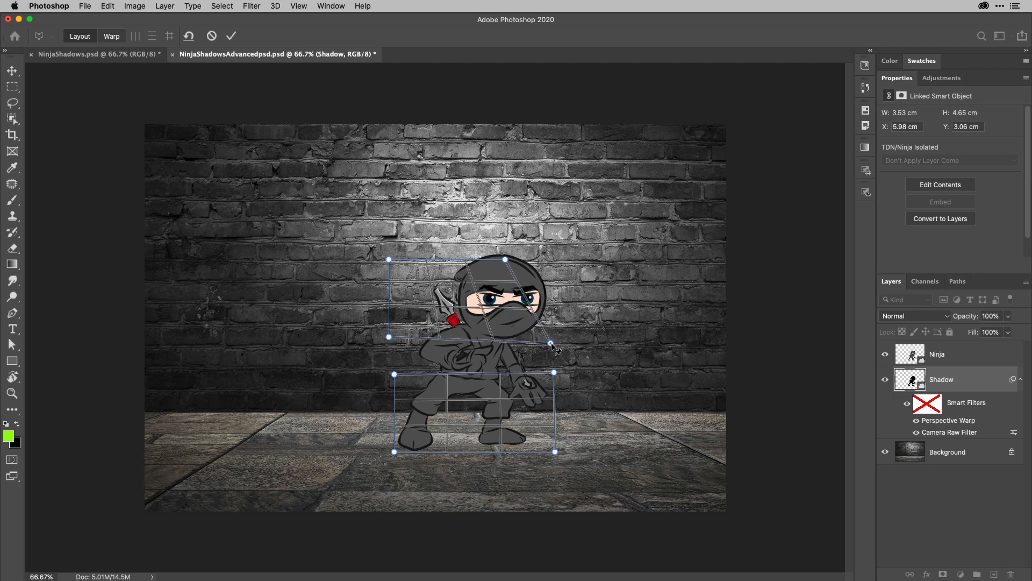
pyautogui.moveTo(505, 259); pyautogui.dragTo(556, 250)
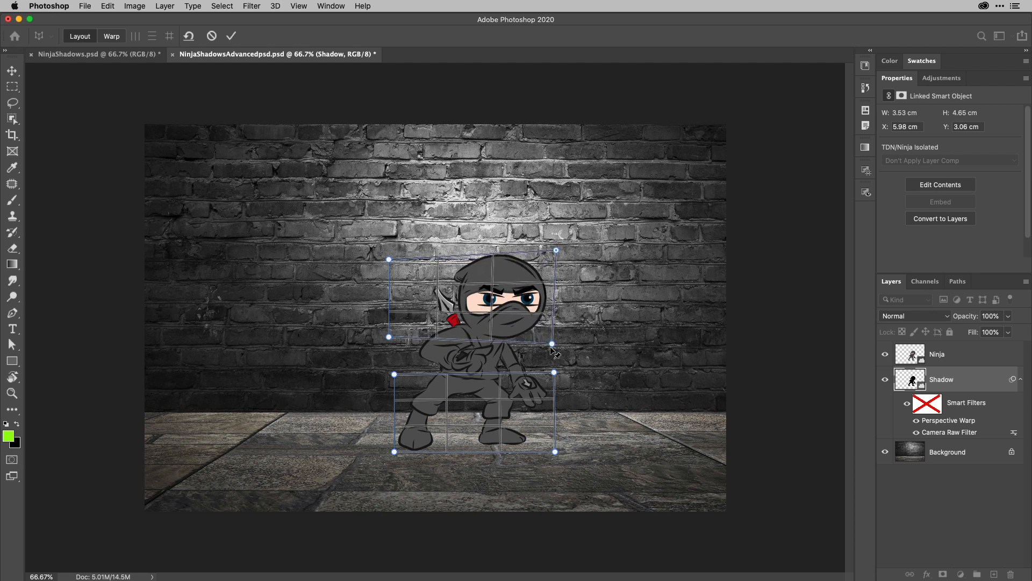
pyautogui.moveTo(551, 343); pyautogui.dragTo(554, 370)
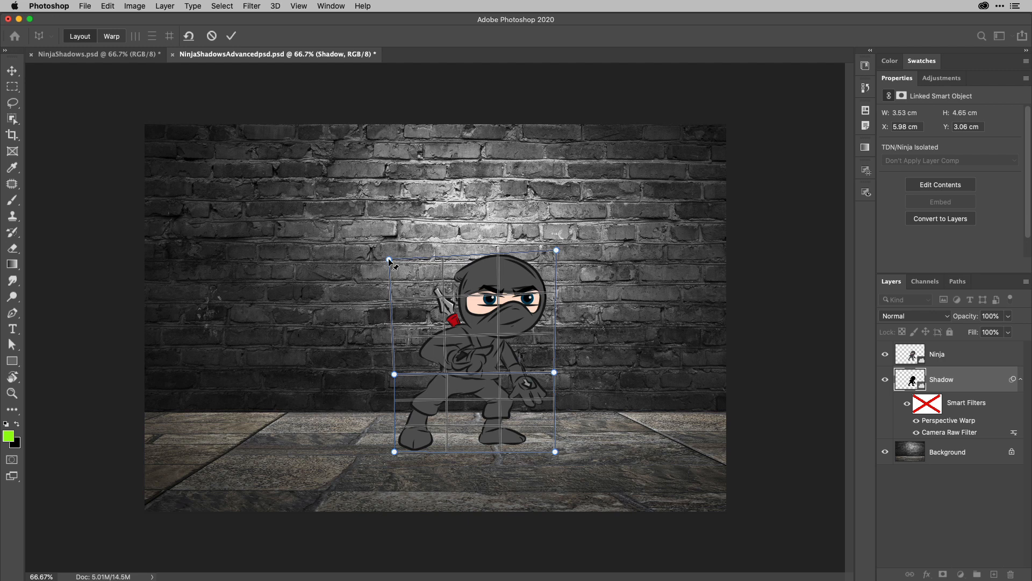
pyautogui.moveTo(389, 259); pyautogui.dragTo(390, 247)
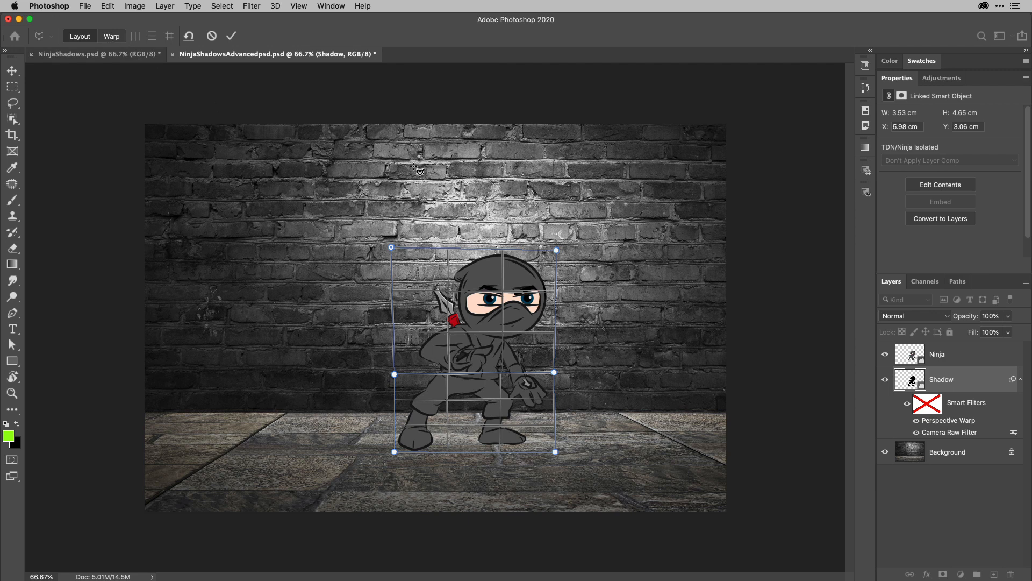
# - Switch to warping, lower the quads' shared edge to where the wall meets the floor, and realign the shadow's base with the feet
pyautogui.press('w')
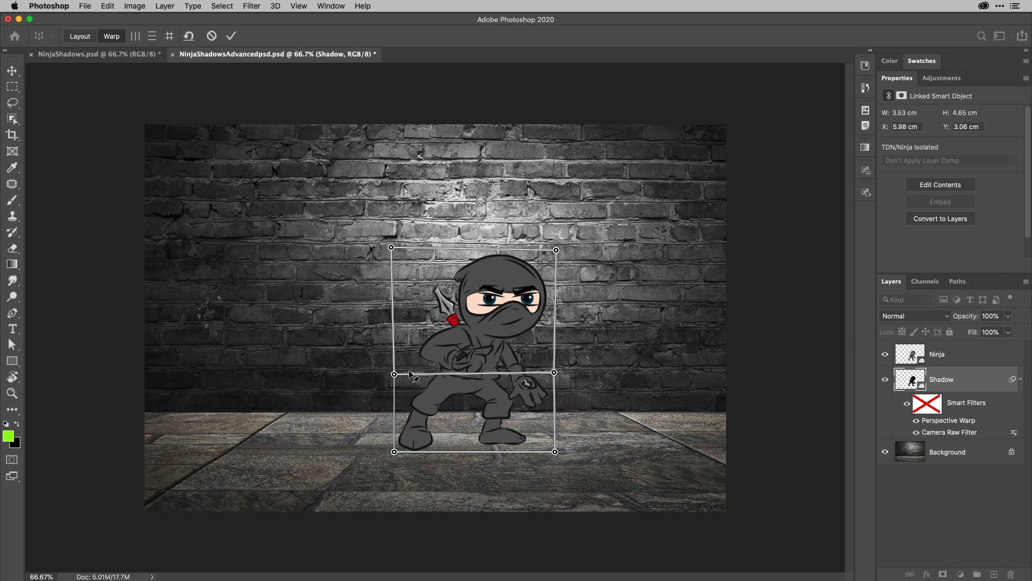
pyautogui.moveTo(395, 375); pyautogui.dragTo(387, 414)
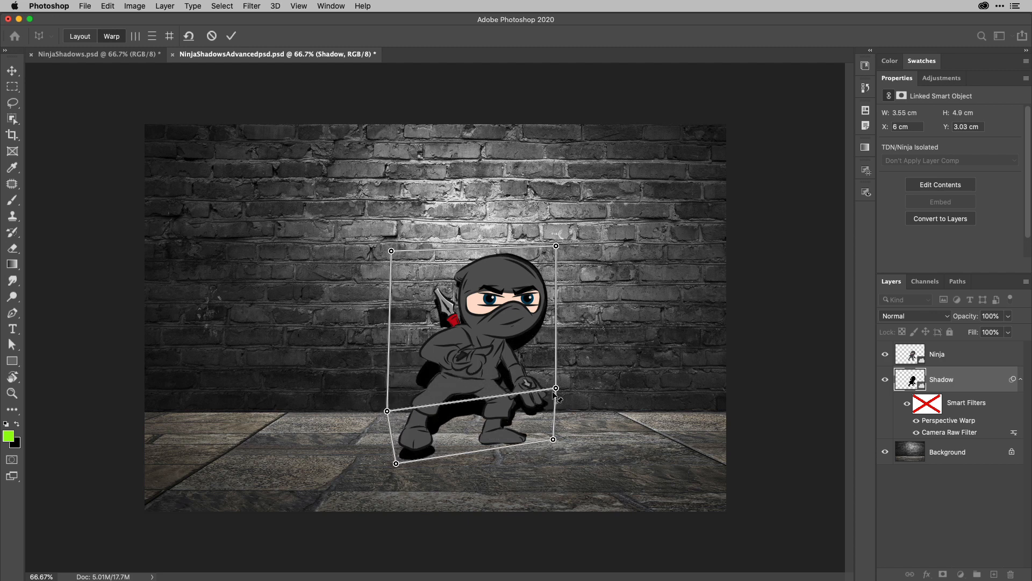
pyautogui.moveTo(556, 388); pyautogui.dragTo(546, 412)
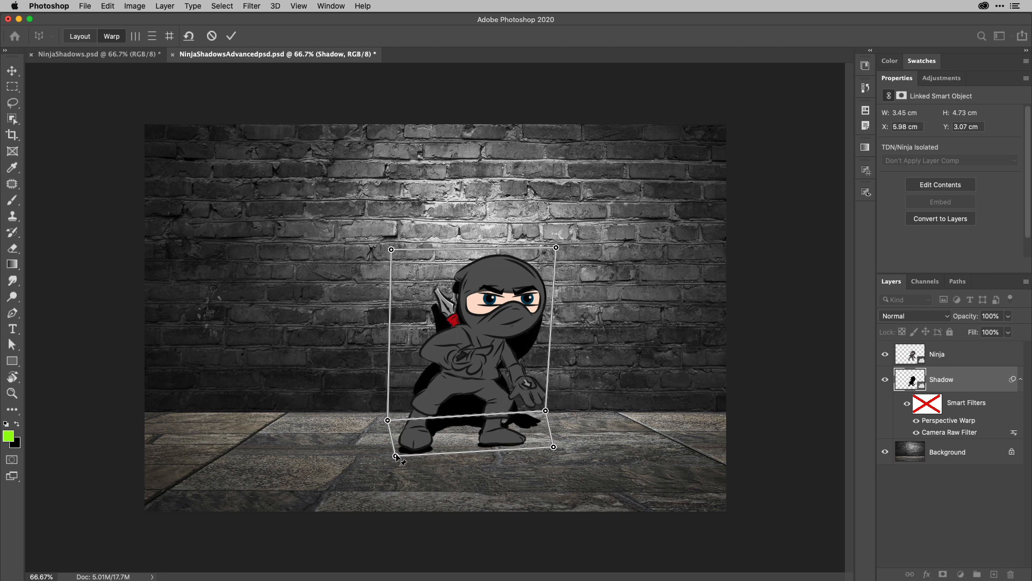
pyautogui.moveTo(395, 456); pyautogui.dragTo(398, 447)
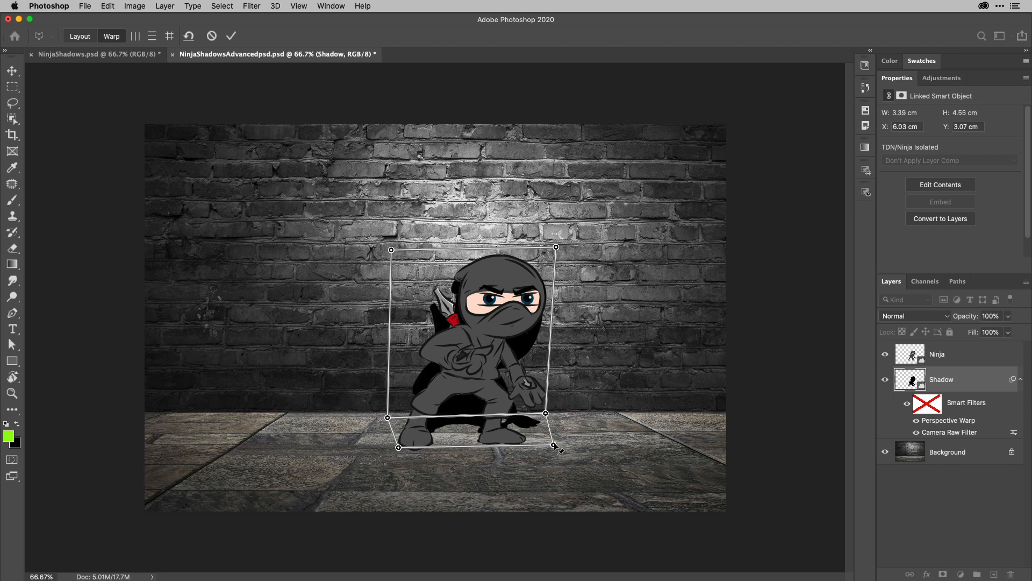
pyautogui.moveTo(555, 445); pyautogui.dragTo(554, 447)
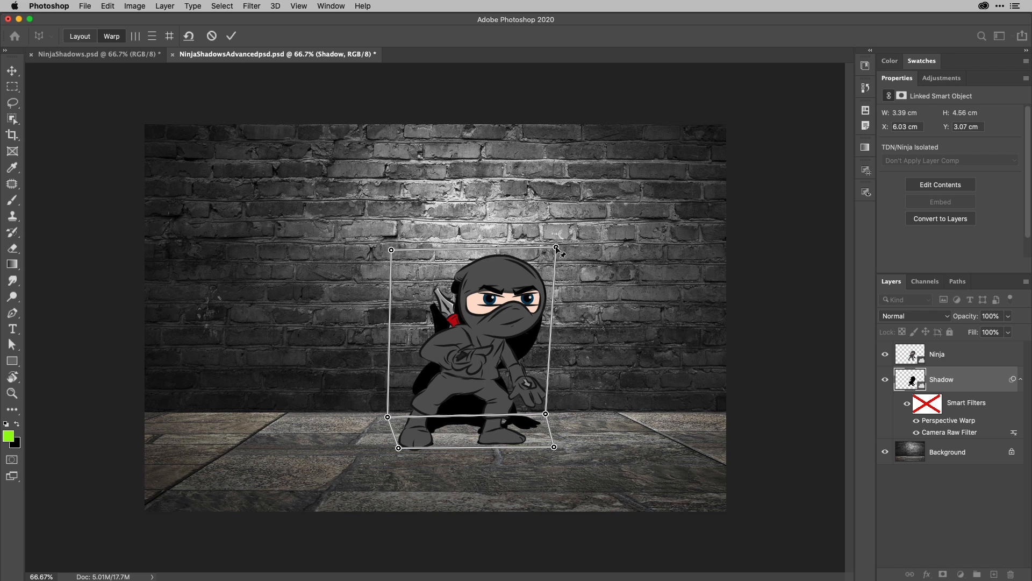
# - Spread the warp's two upper corners up and outward to enlarge the wall shadow, and realign the shared edge with the wall's base
pyautogui.moveTo(557, 247); pyautogui.dragTo(604, 207)
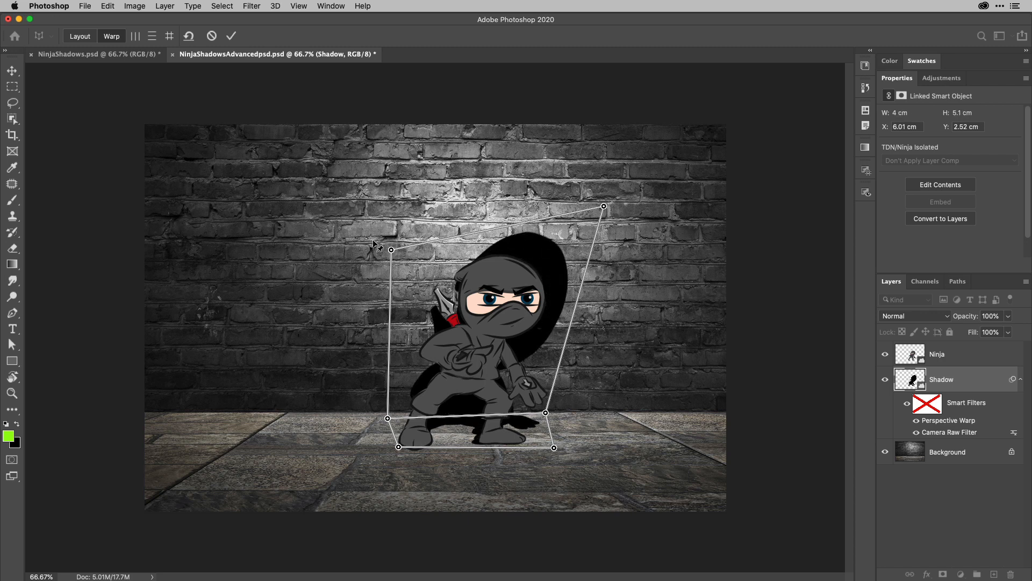
pyautogui.moveTo(390, 250); pyautogui.dragTo(306, 196)
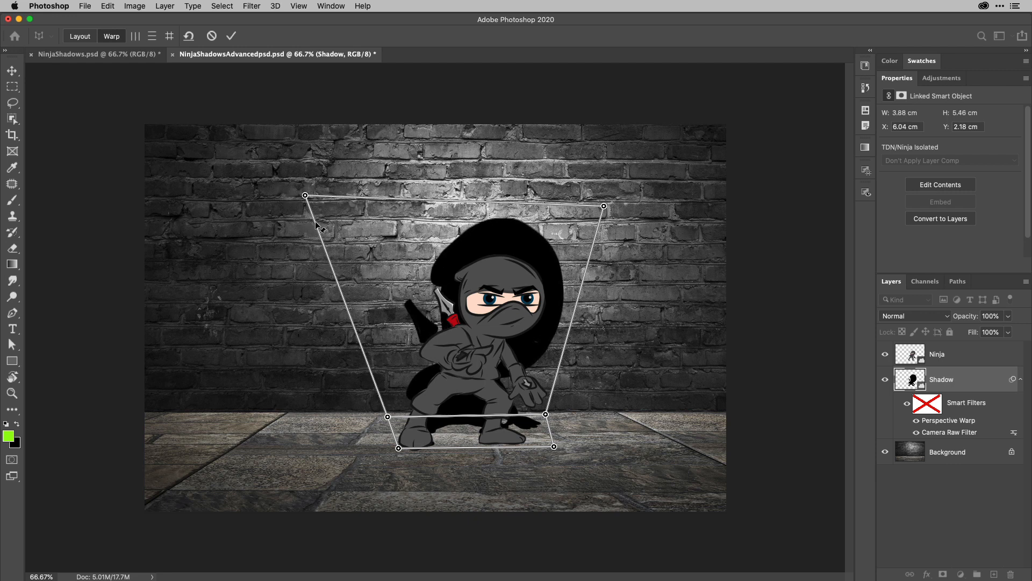
pyautogui.moveTo(387, 416); pyautogui.dragTo(392, 407)
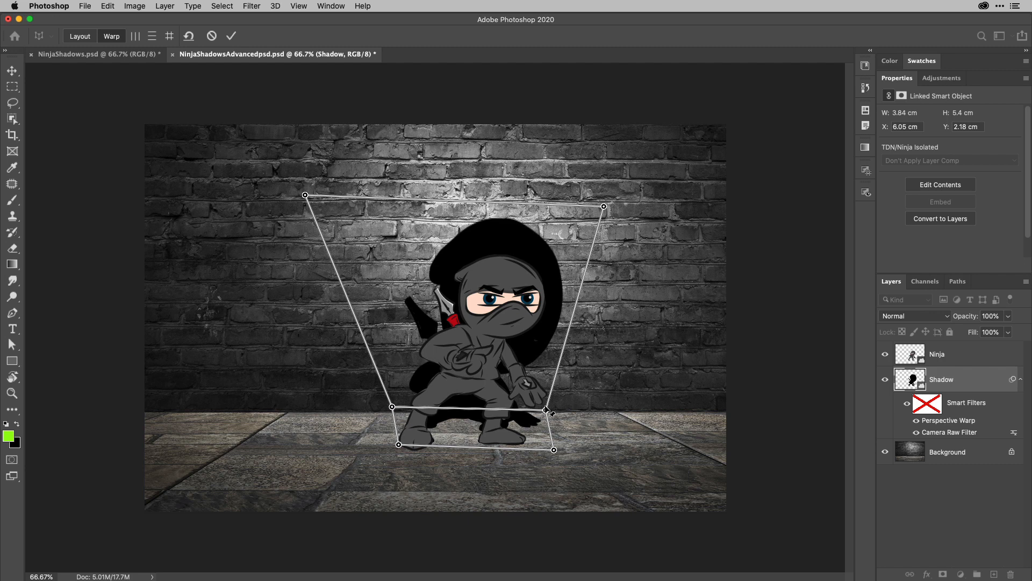
pyautogui.moveTo(546, 409)
pyautogui.mouseDown()
pyautogui.moveTo(583, 408)
pyautogui.moveTo(548, 410)
pyautogui.mouseUp()
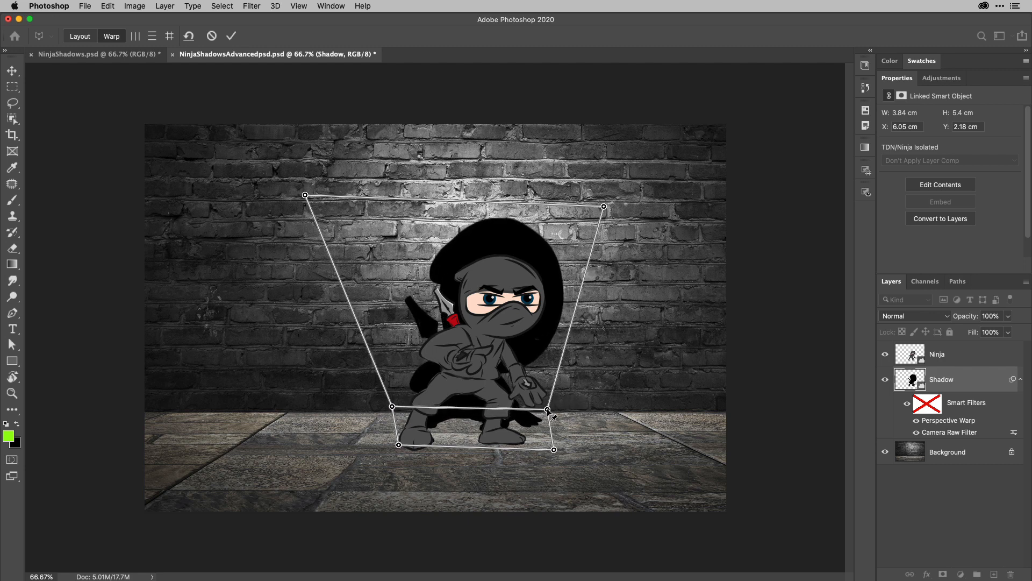
# - Fine-tune the corners at the feet, level the warp's upper edge, and apply the Perspective Warp
pyautogui.moveTo(554, 450); pyautogui.dragTo(562, 448)
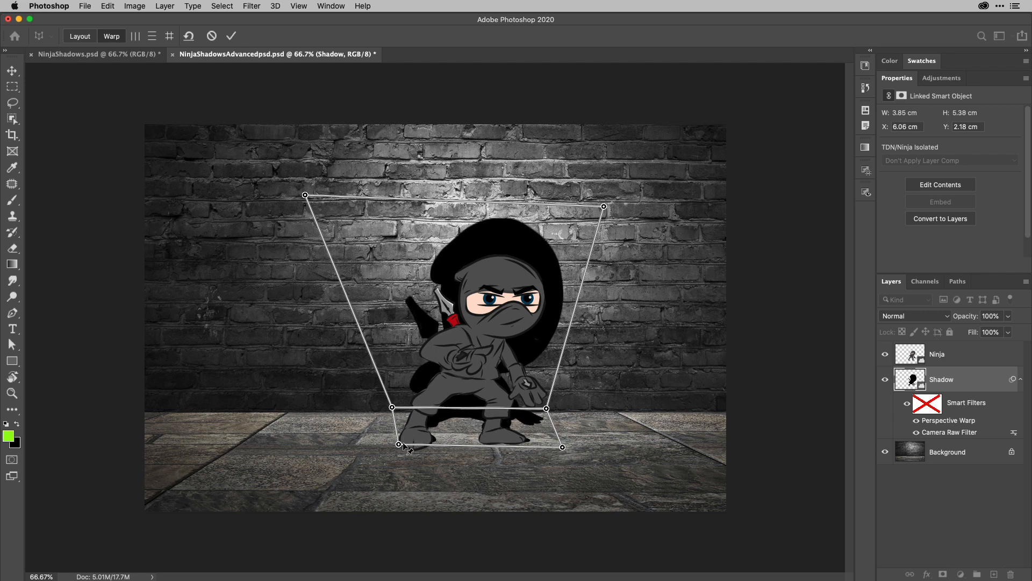
pyautogui.moveTo(398, 444); pyautogui.dragTo(395, 446)
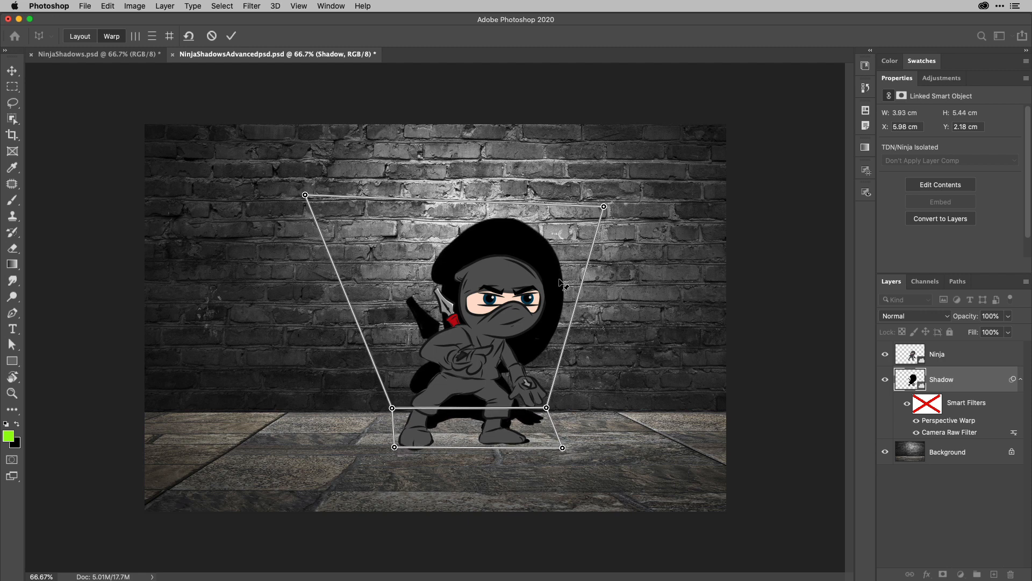
pyautogui.moveTo(604, 207); pyautogui.dragTo(614, 195)
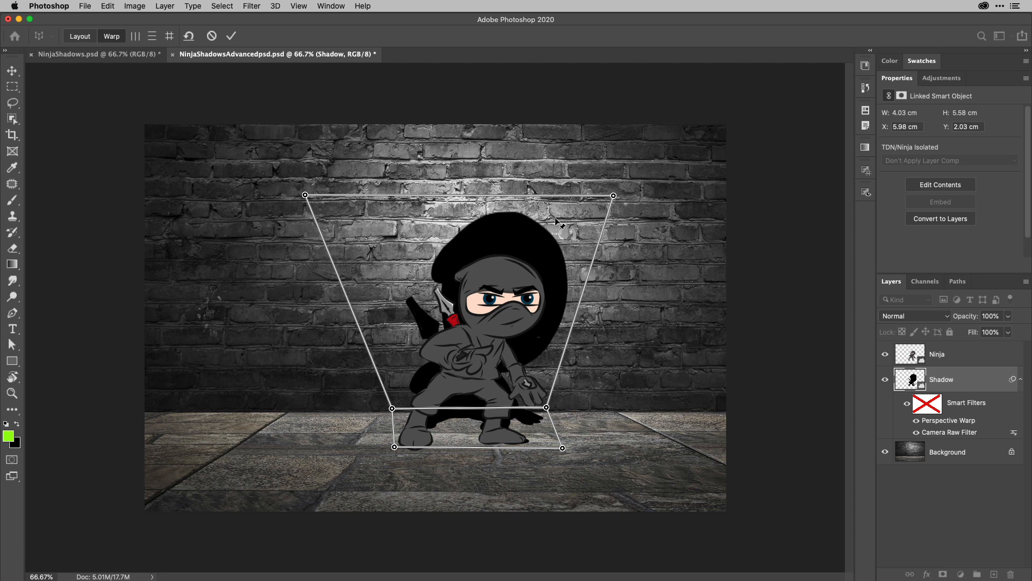
pyautogui.click(231, 36)
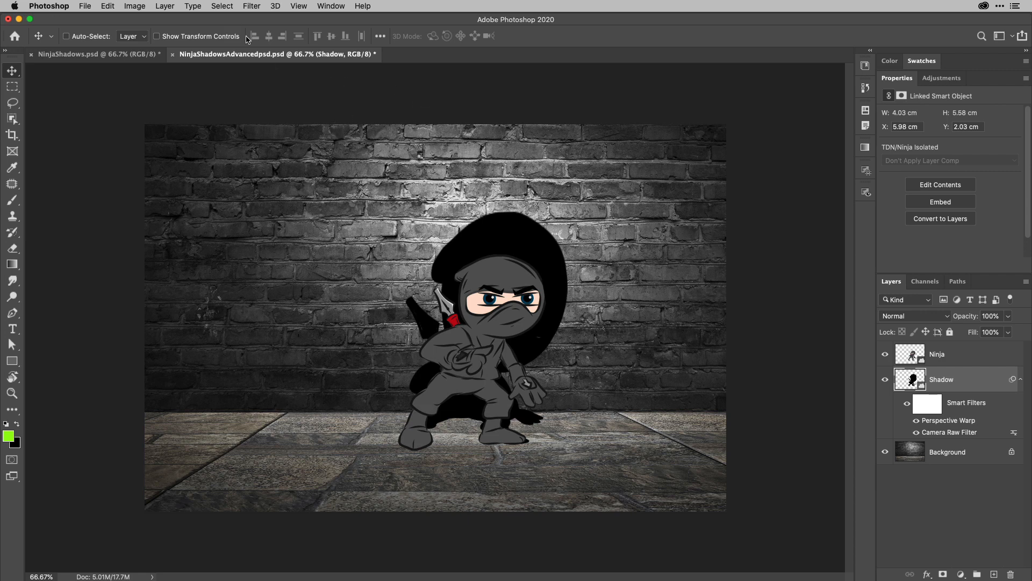
# - Apply a 56 px Tilt-Shift blur to the Shadow layer, keeping the sharp band on the floor around the feet and blurring up the wall
pyautogui.click(250, 7)
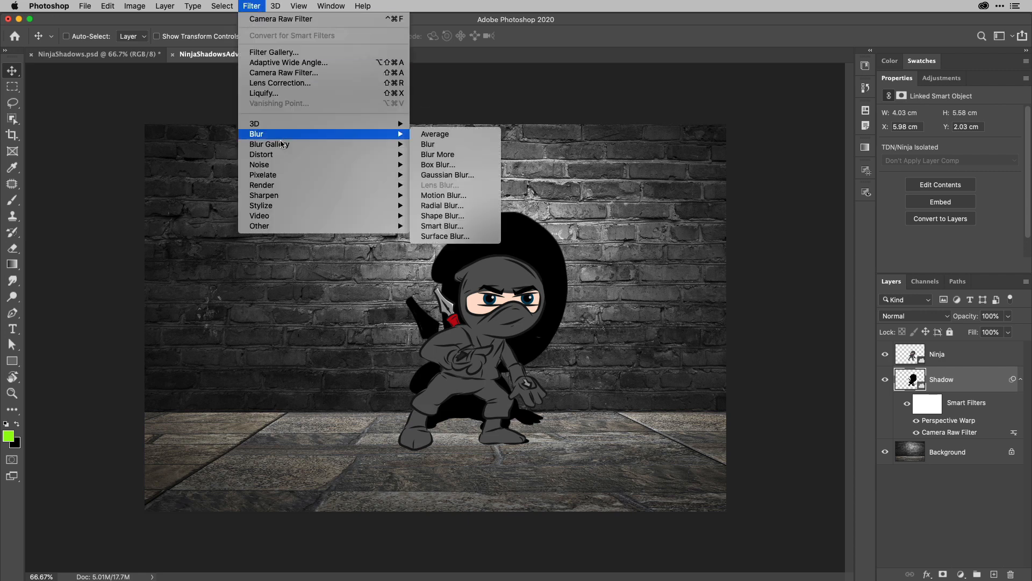
pyautogui.moveTo(288, 144)
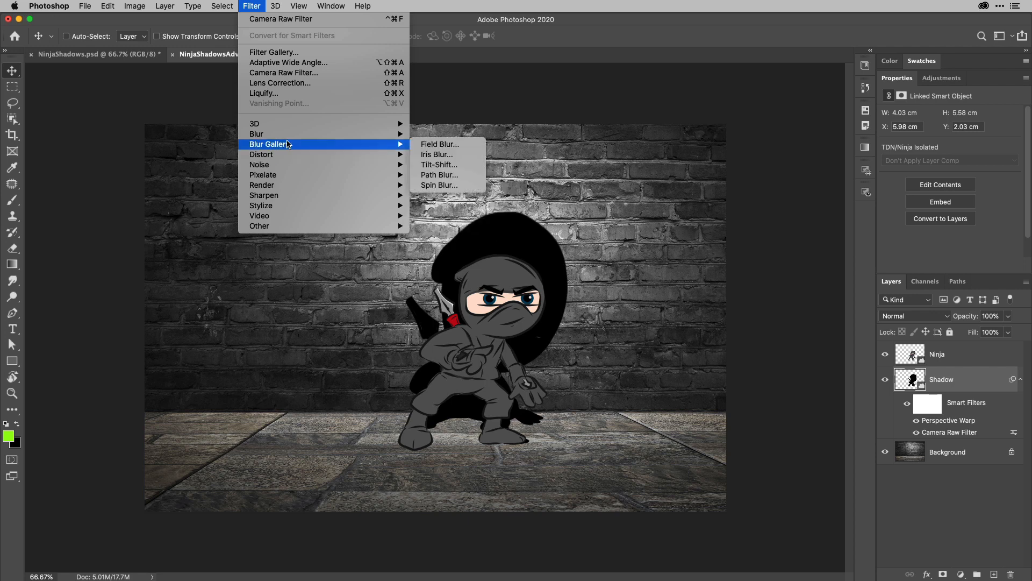
pyautogui.click(445, 166)
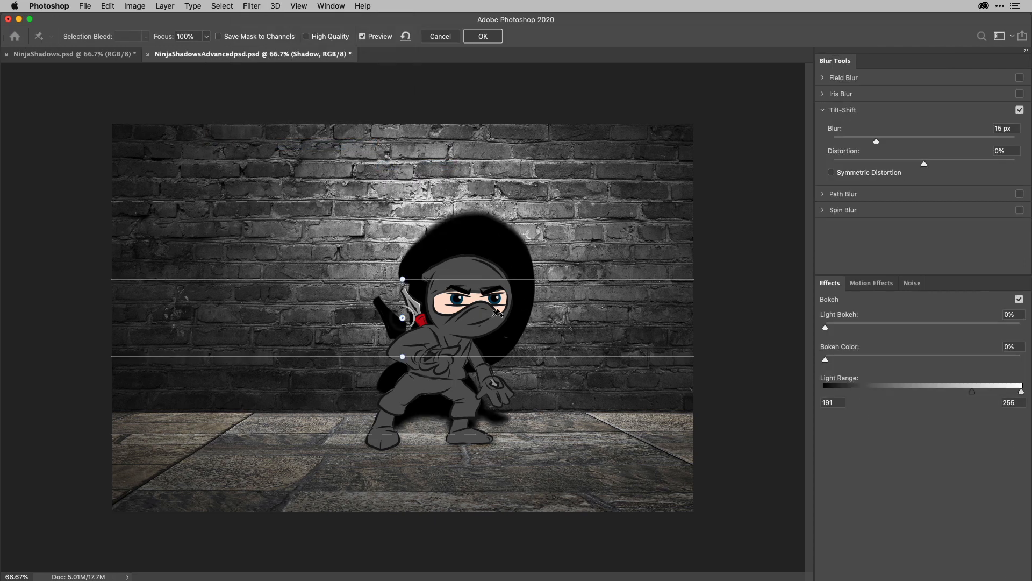
pyautogui.moveTo(407, 324); pyautogui.dragTo(428, 426)
pyautogui.moveTo(443, 387); pyautogui.dragTo(443, 407)
pyautogui.moveTo(554, 329); pyautogui.dragTo(560, 375)
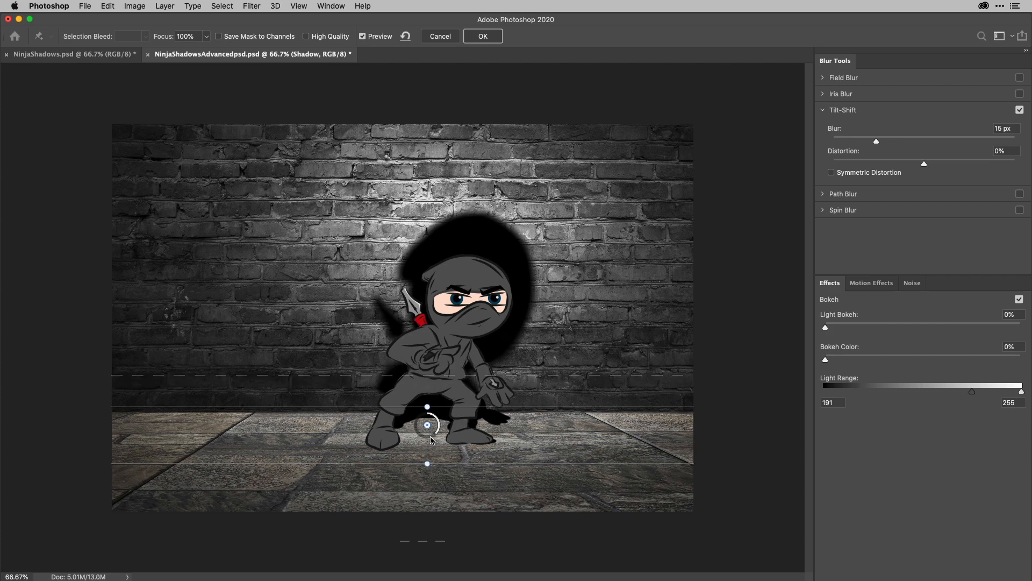
pyautogui.moveTo(435, 441); pyautogui.dragTo(418, 434)
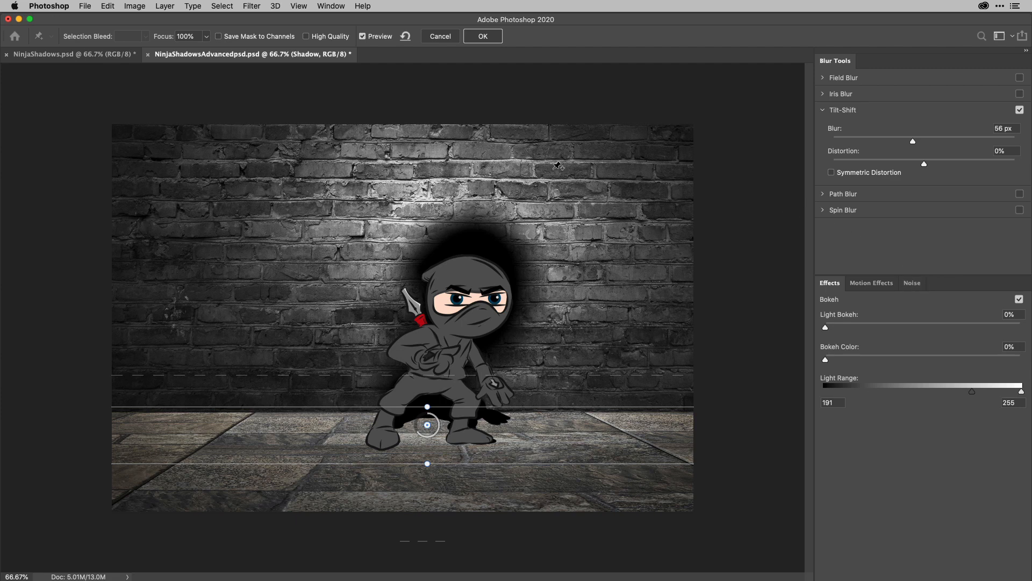
pyautogui.click(483, 36)
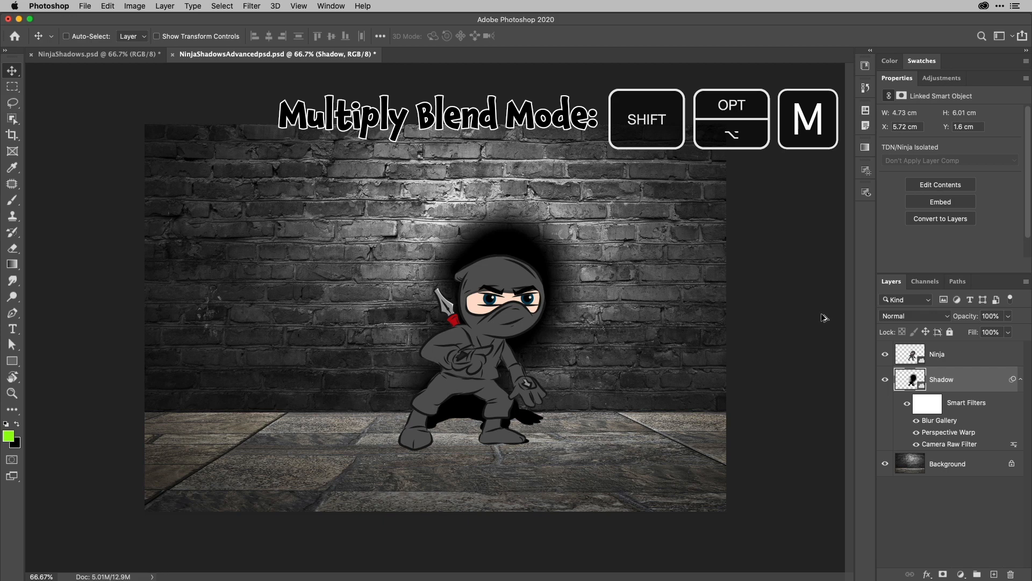
# - Set the Shadow layer's blend mode to Multiply and its opacity to 65%, after trying 50%, 70% and 60%
pyautogui.hotkey('shift', 'alt', 'm')
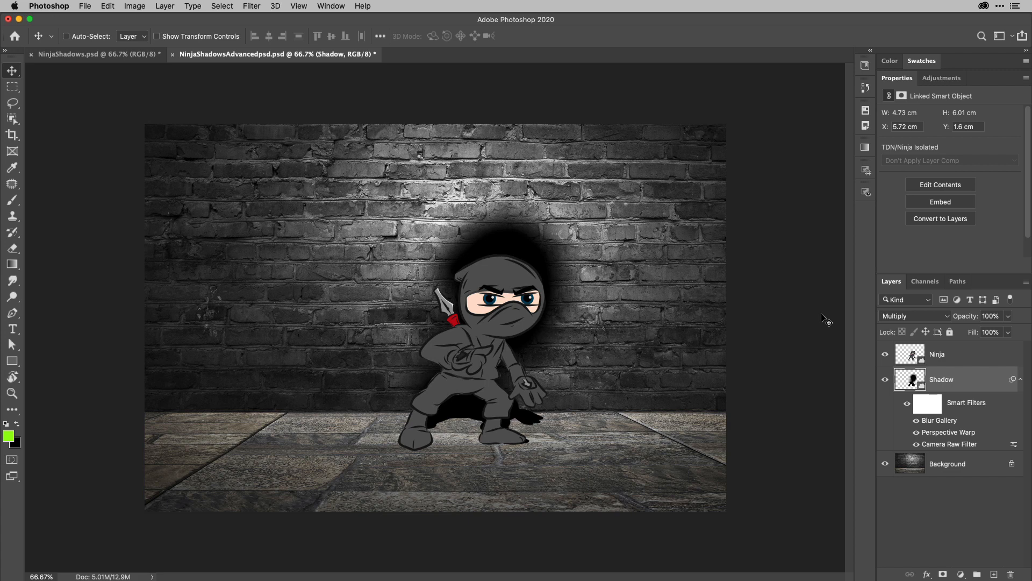
pyautogui.press('5')
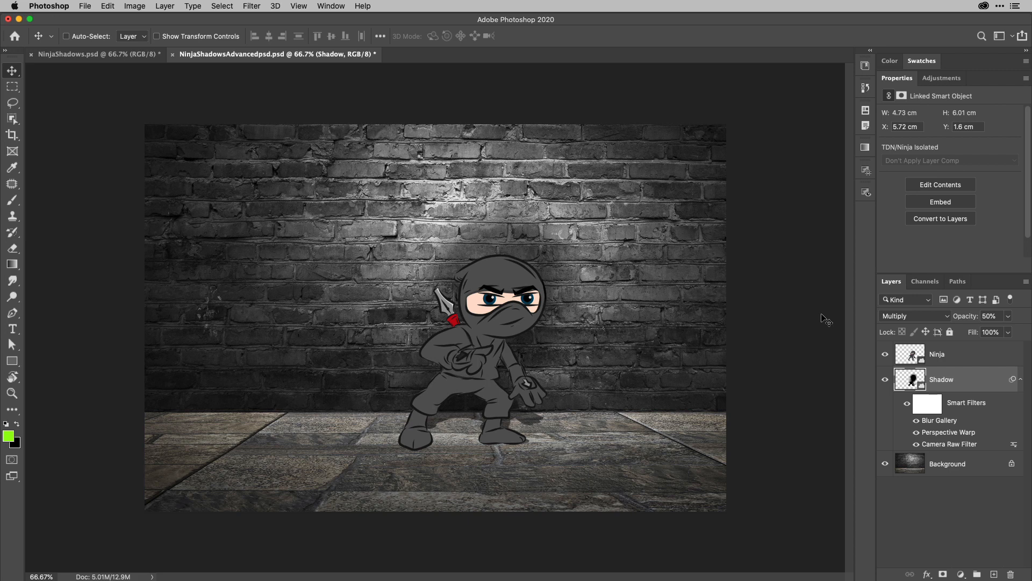
pyautogui.press('7')
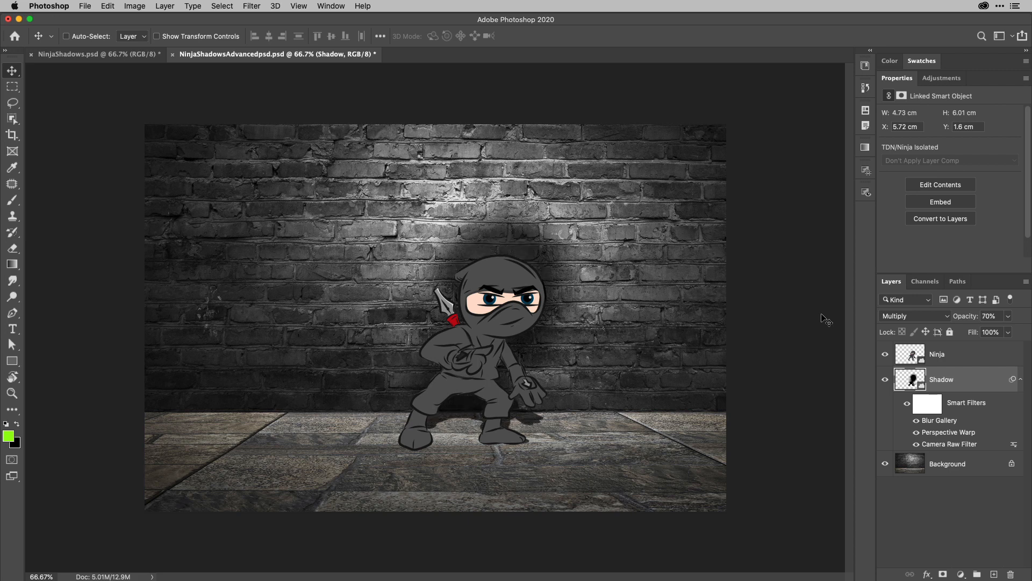
pyautogui.press('6')
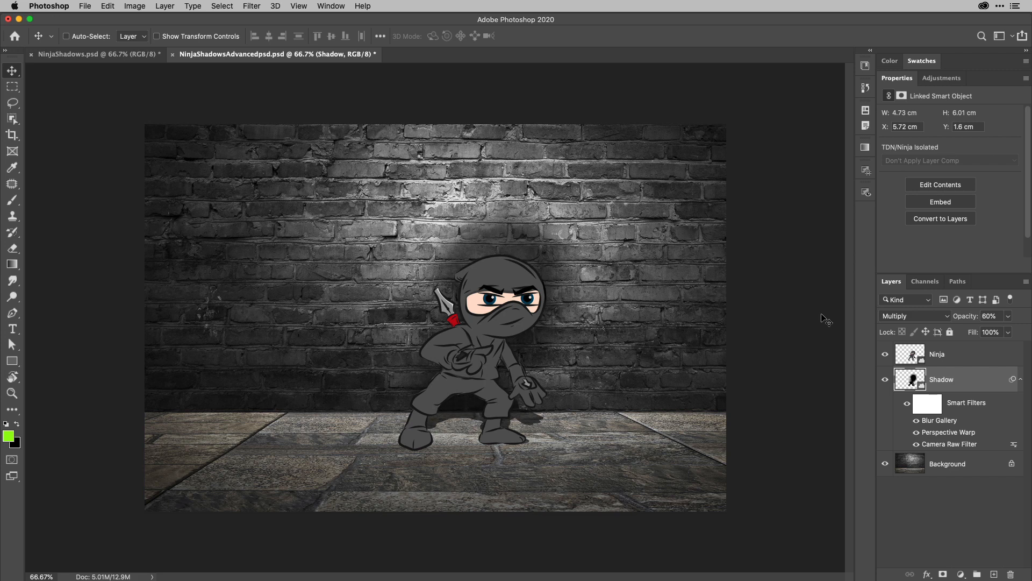
pyautogui.press('6')
pyautogui.press('5')
# - Hide the Shadow layer's Perspective Warp smart filter and show it again
pyautogui.click(917, 432)
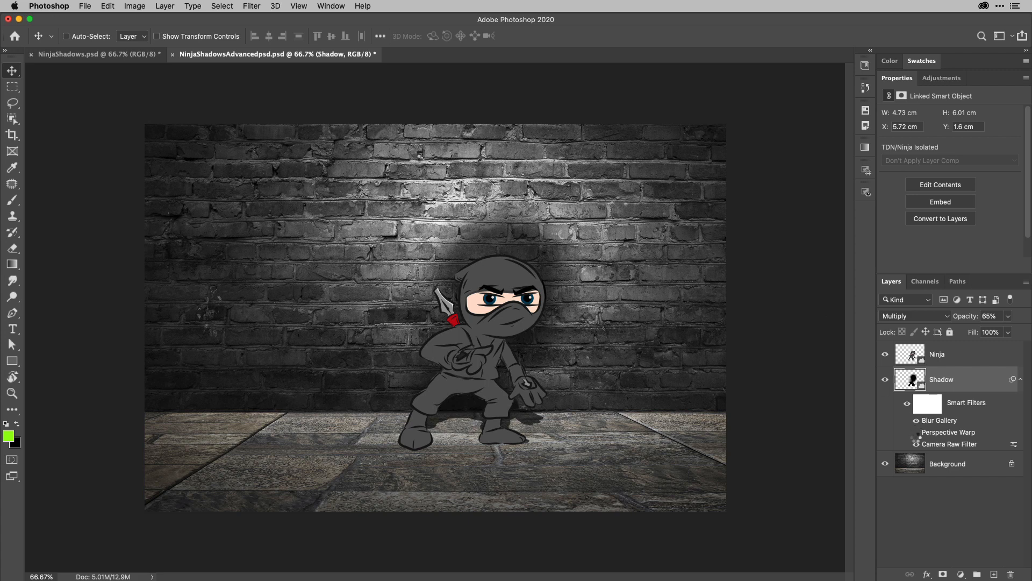
pyautogui.click(916, 433)
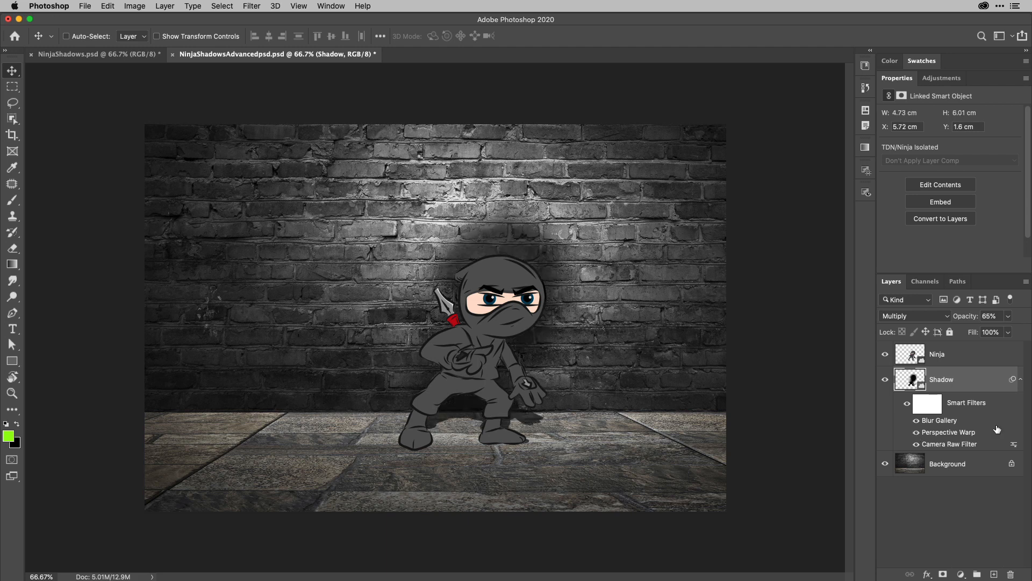